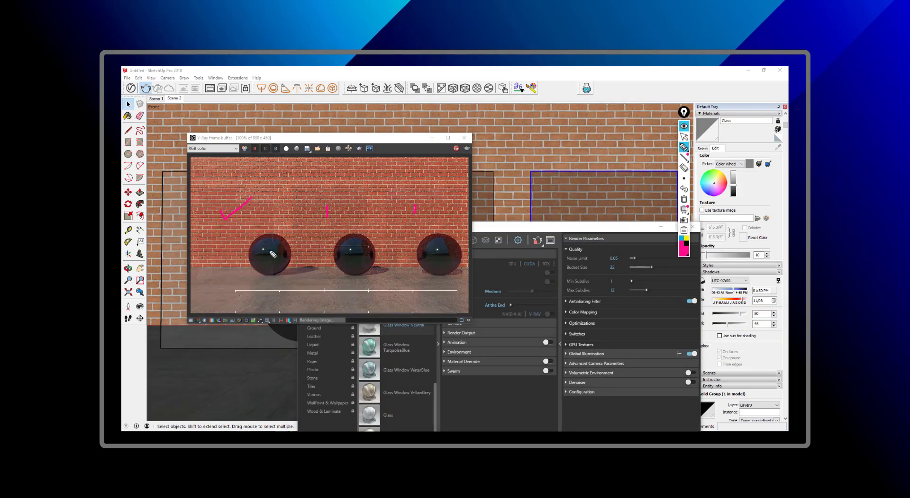
- Enable Fresnel on the Glass Railing material and set its reflection IOR to 3
{"action": "left_click_drag", "start_coordinate": [222, 204], "coordinate": [376, 183]}
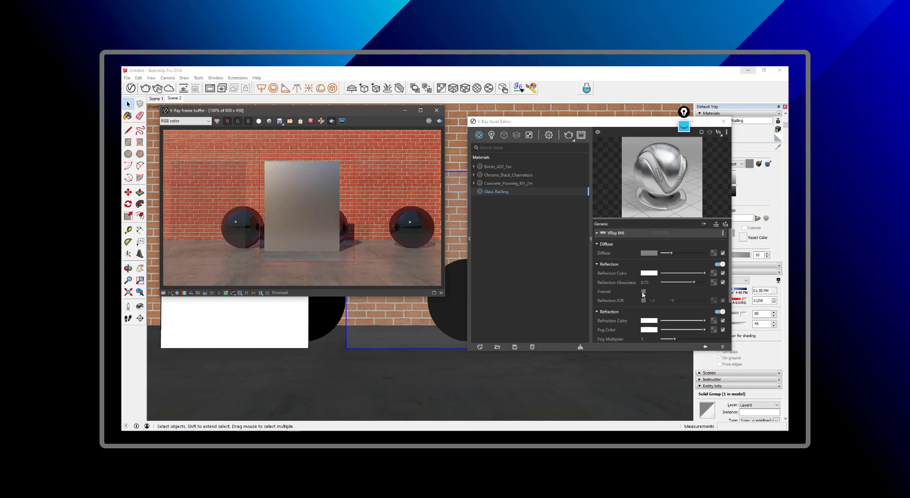
{"action": "left_click", "coordinate": [643, 292]}
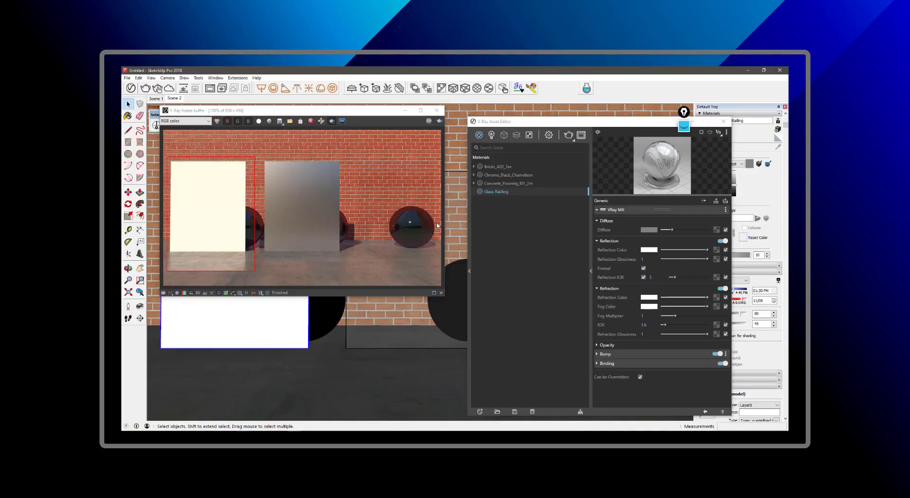
{"action": "double_click", "coordinate": [650, 278]}
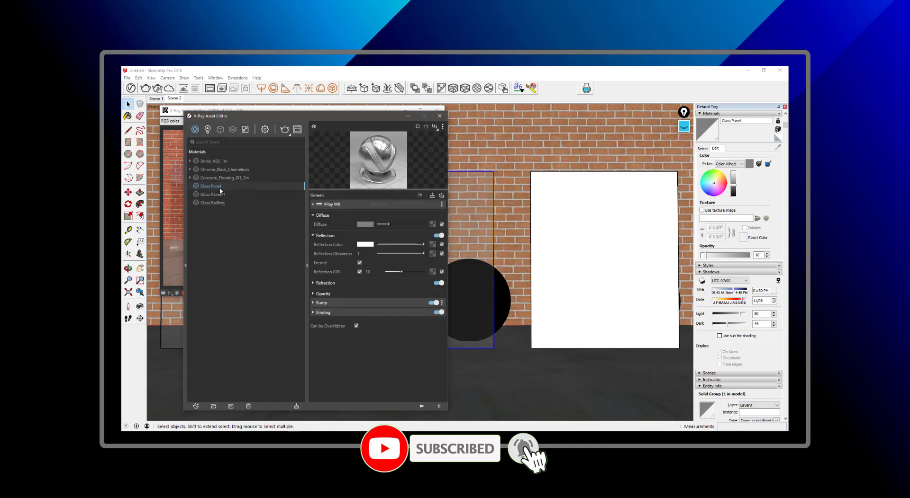
{"action": "right_click", "coordinate": [226, 199]}
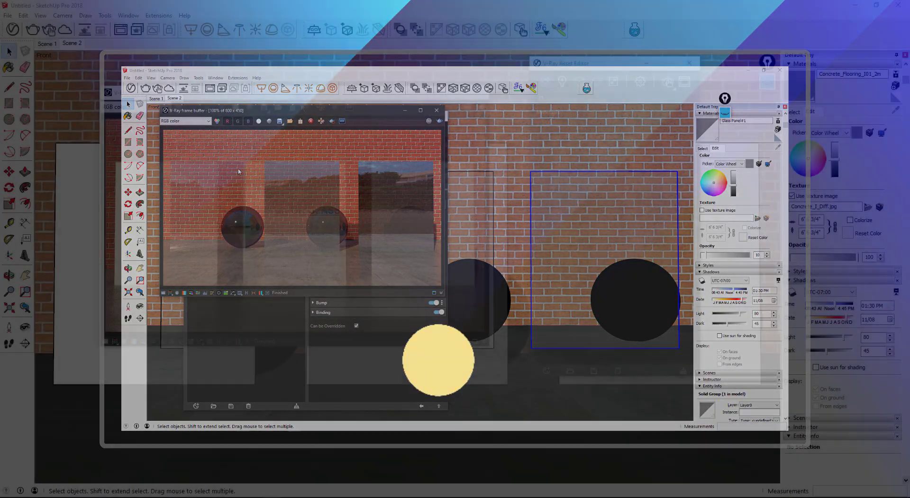
- Create a new Generic material from the Materials create dropdown in the Asset Editor
{"action": "left_click_drag", "start_coordinate": [303, 98], "coordinate": [290, 102]}
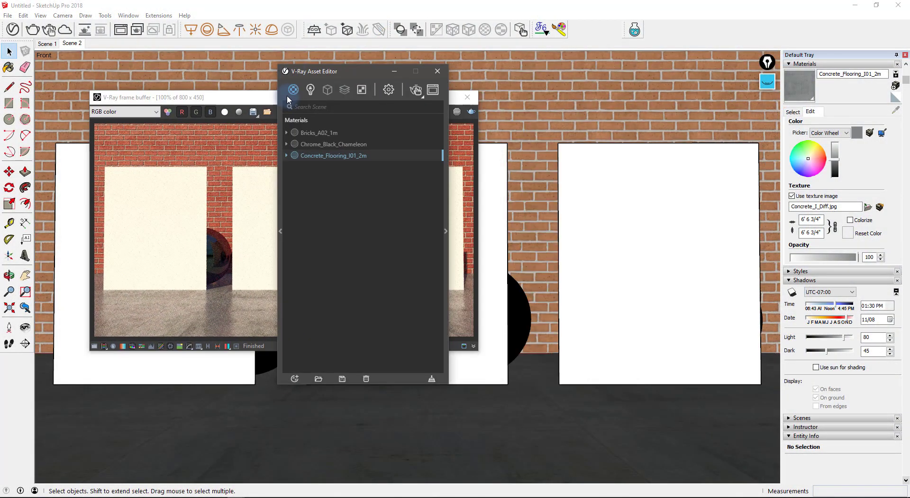
{"action": "left_click", "coordinate": [293, 91]}
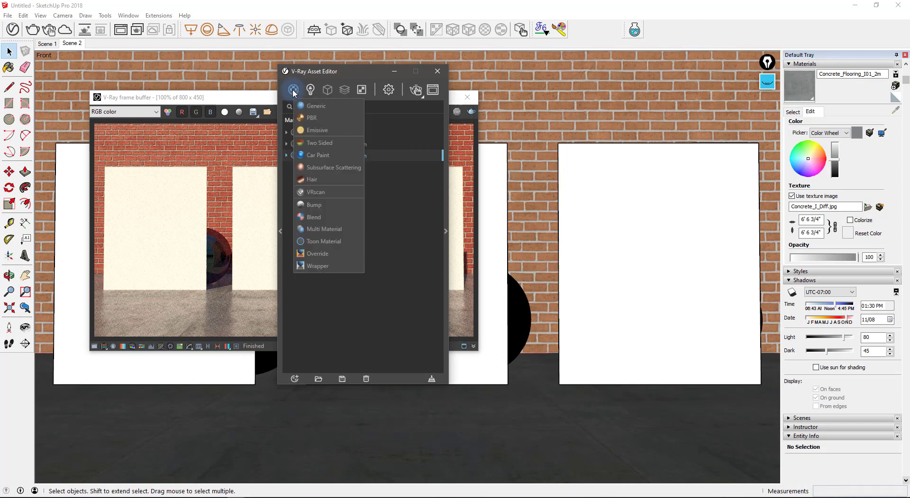
{"action": "left_click_drag", "start_coordinate": [313, 72], "coordinate": [322, 74]}
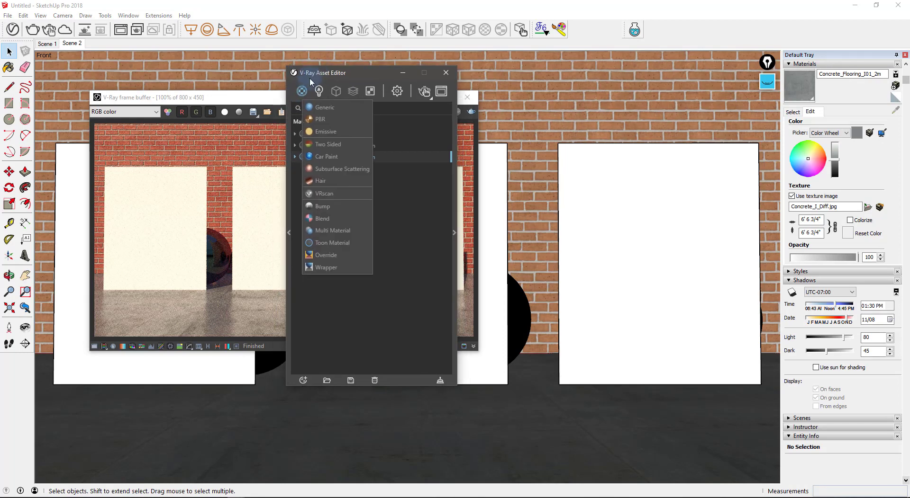
{"action": "left_click", "coordinate": [325, 110]}
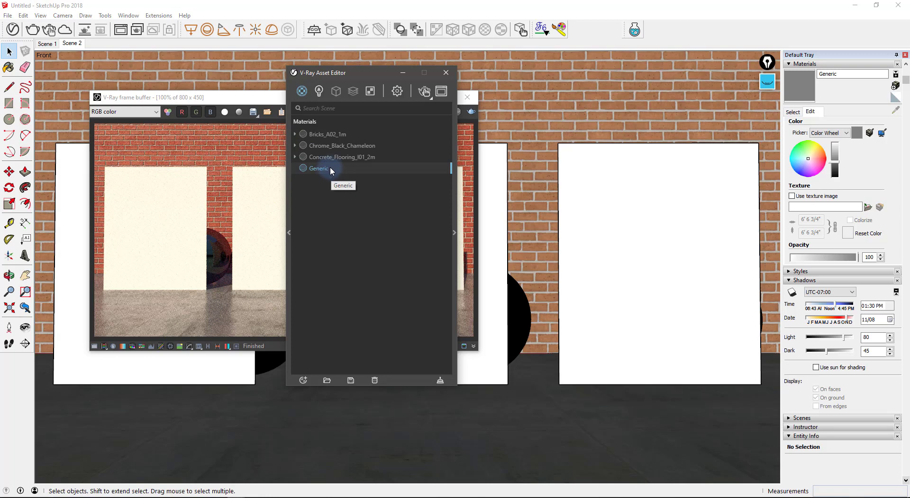
- Rename the Generic material to Glass, show its settings and expand Reflection
{"action": "double_click", "coordinate": [331, 169]}
{"action": "left_click", "coordinate": [452, 235]}
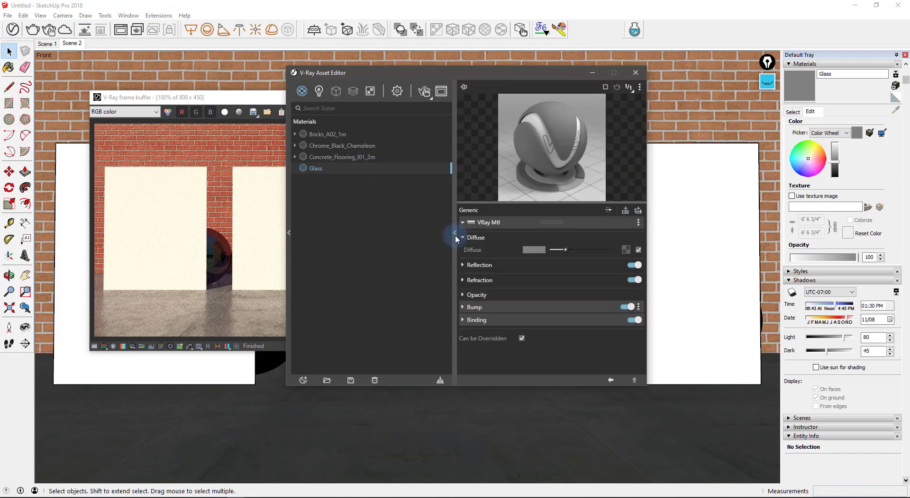
{"action": "left_click", "coordinate": [506, 267]}
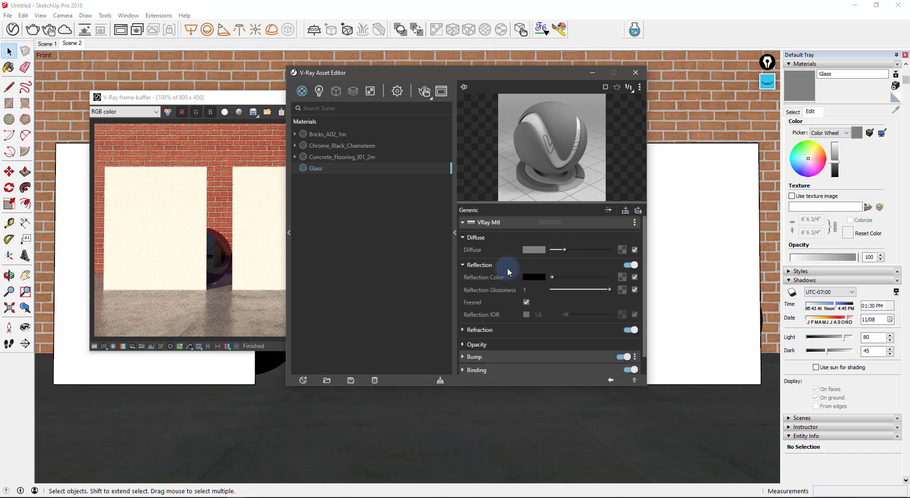
- Draw arrows at the material type, Reflection and Refraction sections, then clear them
{"action": "left_click", "coordinate": [767, 81]}
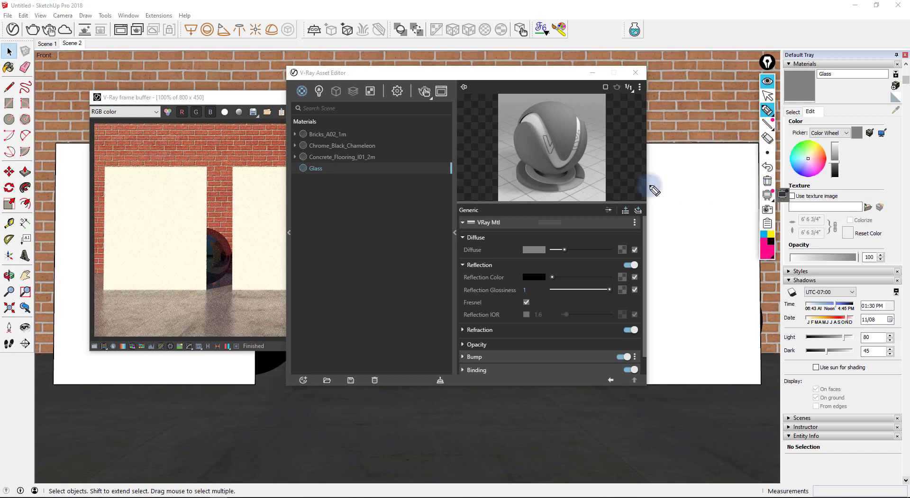
{"action": "mouse_move", "coordinate": [422, 210]}
{"action": "left_mouse_down"}
{"action": "mouse_move", "coordinate": [451, 209]}
{"action": "mouse_move", "coordinate": [441, 215]}
{"action": "left_mouse_up"}
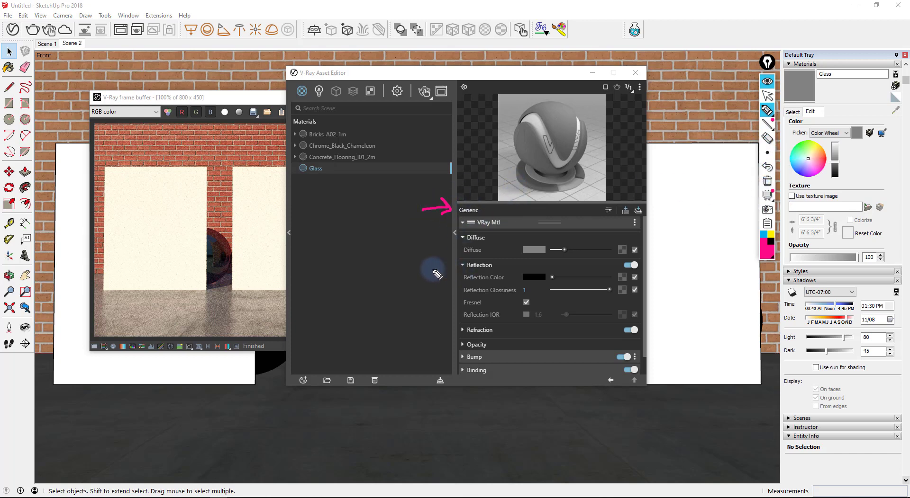
{"action": "left_click_drag", "start_coordinate": [438, 264], "coordinate": [450, 270]}
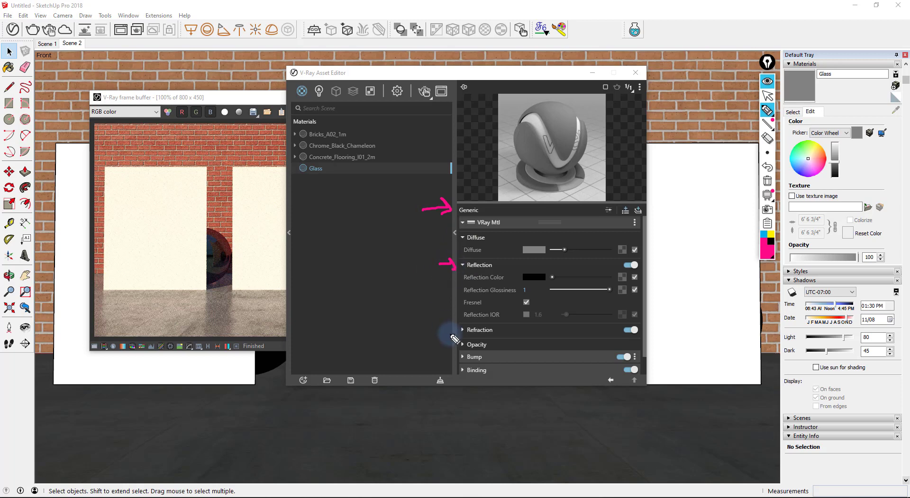
{"action": "left_click_drag", "start_coordinate": [437, 332], "coordinate": [450, 332]}
{"action": "left_click", "coordinate": [767, 81]}
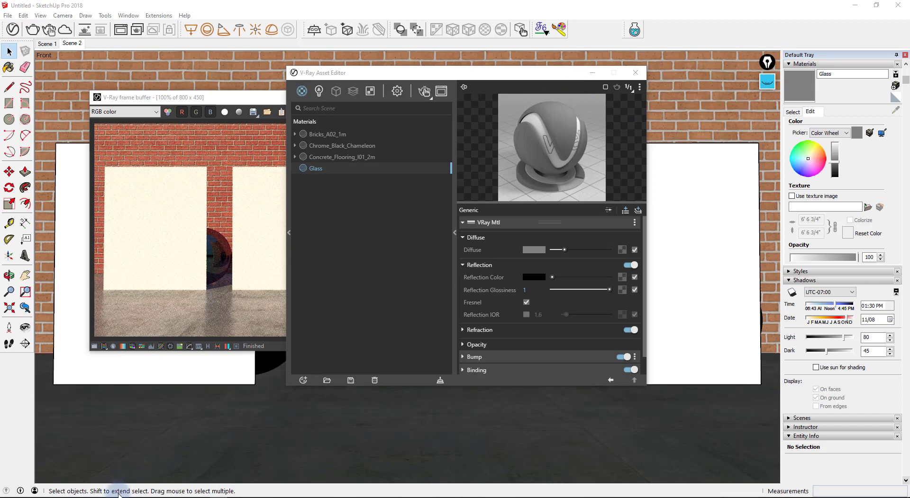
{"action": "left_click", "coordinate": [175, 461]}
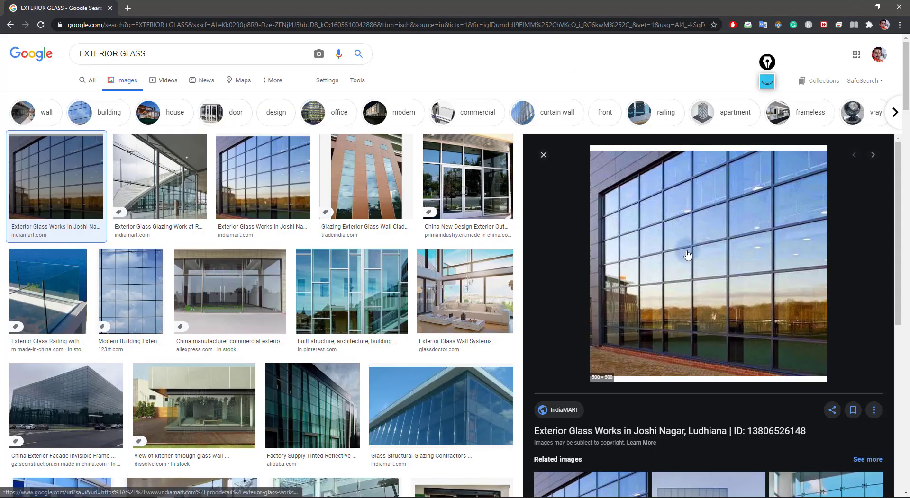
{"action": "left_click_drag", "start_coordinate": [167, 55], "coordinate": [67, 61]}
{"action": "left_click", "coordinate": [161, 55]}
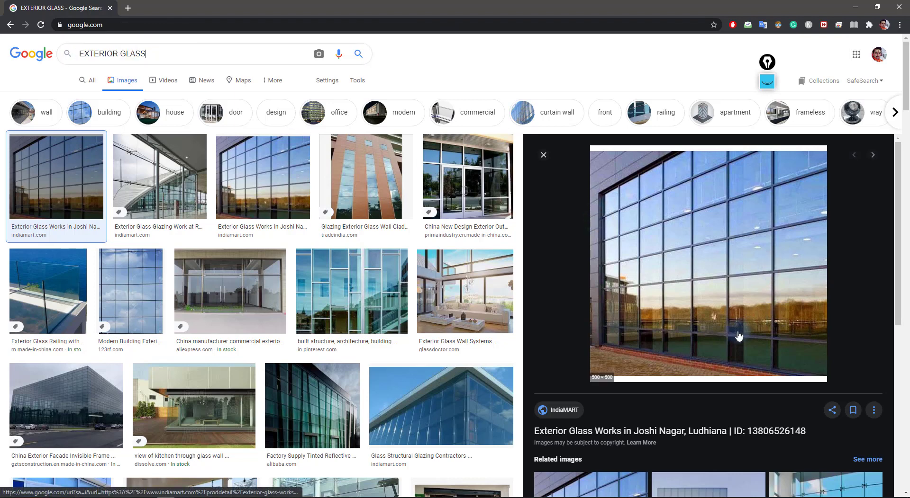
{"action": "scroll", "coordinate": [411, 221], "scroll_direction": "down", "scroll_amount": 4}
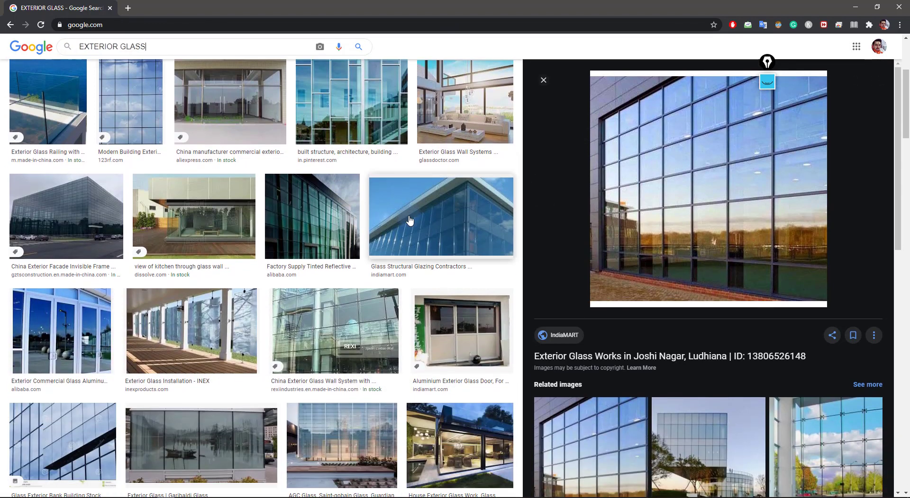
{"action": "scroll", "coordinate": [410, 221], "scroll_direction": "down", "scroll_amount": 3}
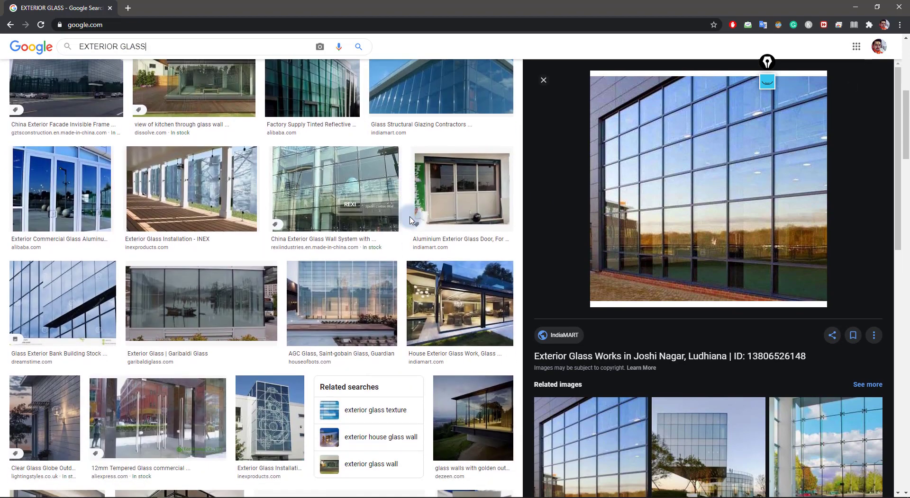
{"action": "left_click", "coordinate": [857, 9]}
- Reposition the Asset Editor and dismiss the new-material type list without adding anything
{"action": "left_click_drag", "start_coordinate": [521, 71], "coordinate": [493, 61]}
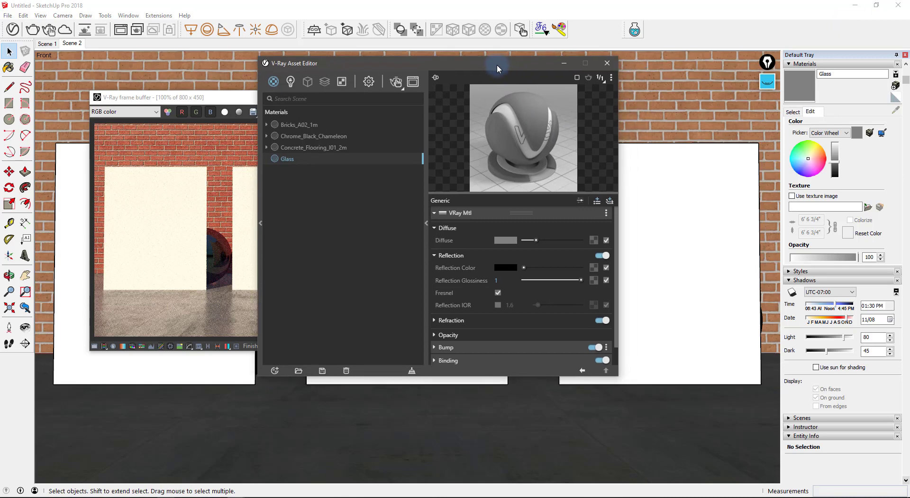
{"action": "left_click", "coordinate": [278, 87]}
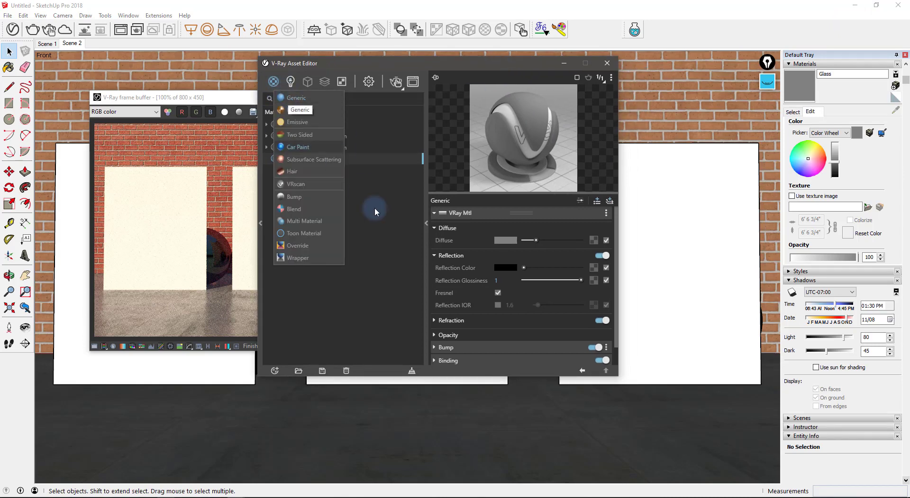
{"action": "left_click", "coordinate": [385, 239]}
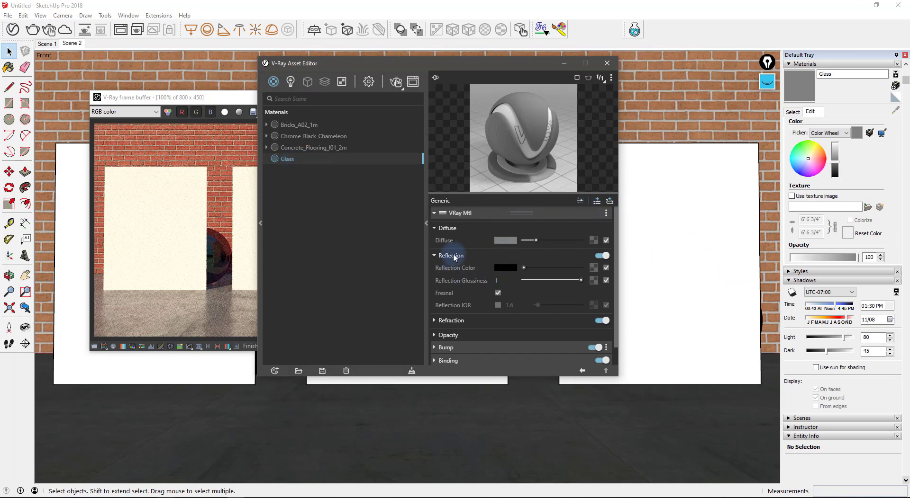
- Annotate the materials list, the rendered floor and the rendered panel with the pen
{"action": "left_click", "coordinate": [768, 84]}
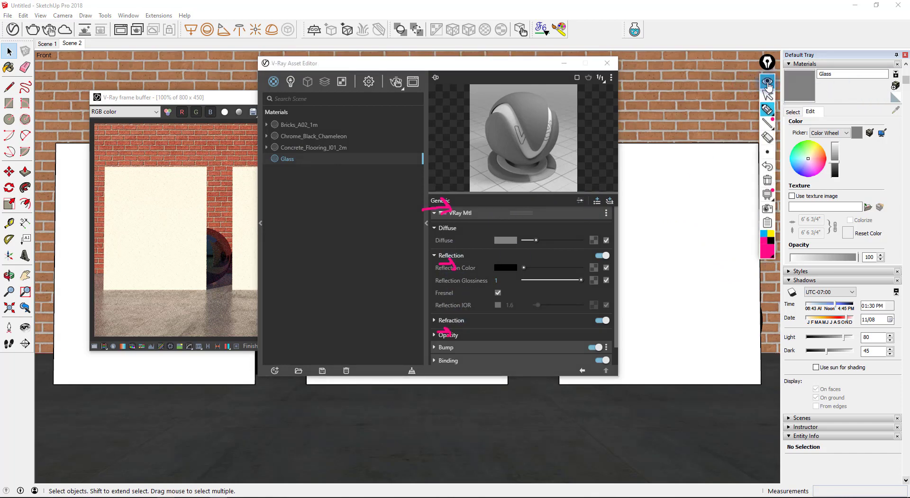
{"action": "left_click_drag", "start_coordinate": [269, 243], "coordinate": [368, 242]}
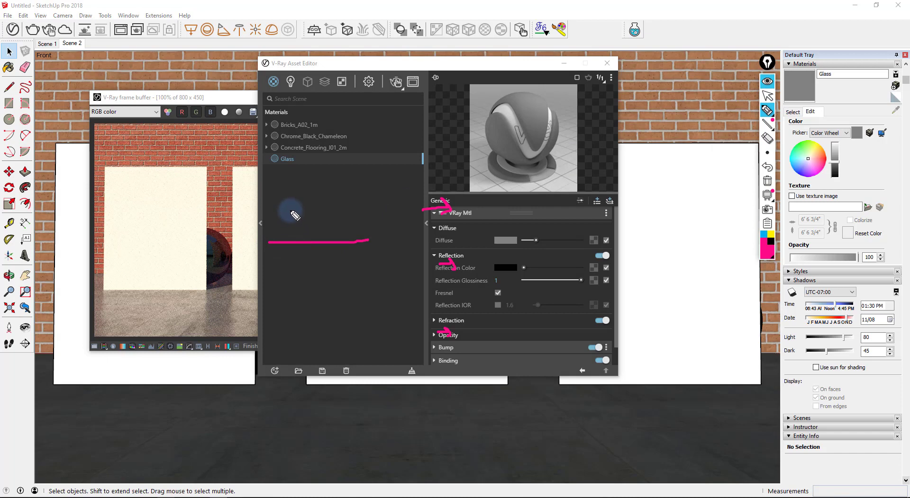
{"action": "mouse_move", "coordinate": [290, 210]}
{"action": "left_mouse_down"}
{"action": "mouse_move", "coordinate": [321, 241]}
{"action": "mouse_move", "coordinate": [348, 191]}
{"action": "left_mouse_up"}
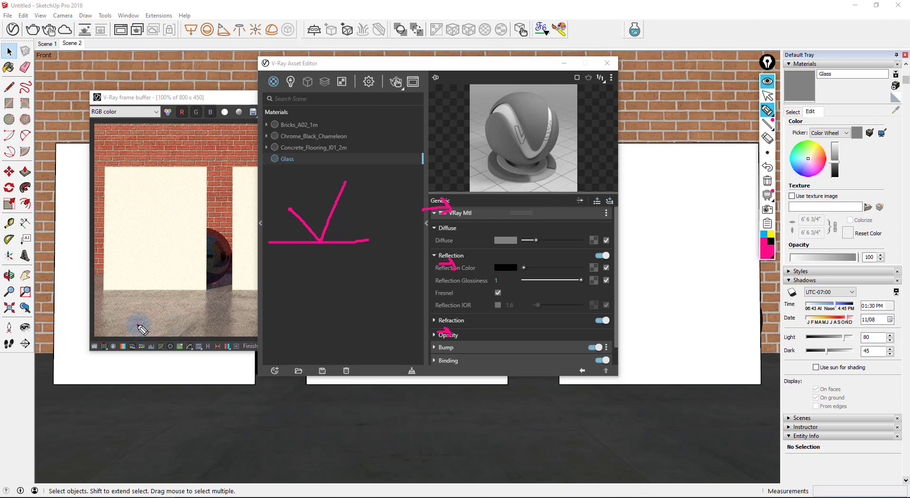
{"action": "left_click_drag", "start_coordinate": [137, 326], "coordinate": [197, 322]}
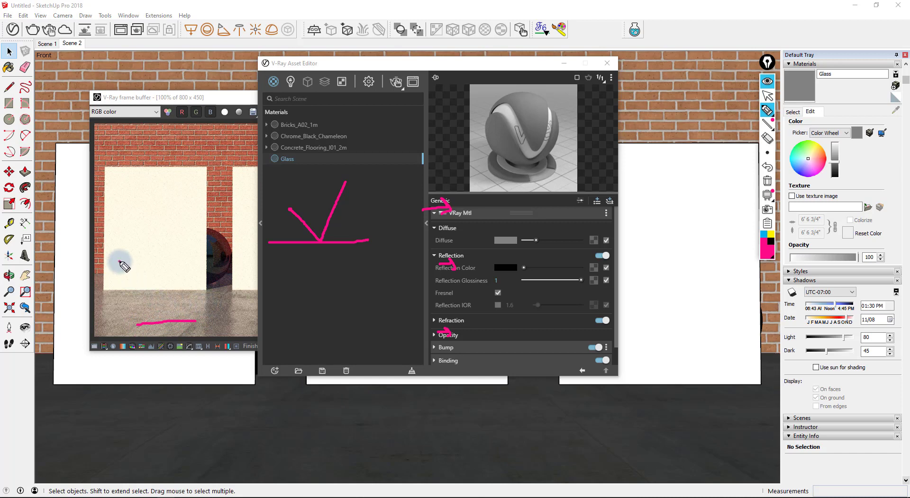
{"action": "mouse_move", "coordinate": [118, 259]}
{"action": "left_mouse_down"}
{"action": "mouse_move", "coordinate": [166, 322]}
{"action": "mouse_move", "coordinate": [203, 235]}
{"action": "left_mouse_up"}
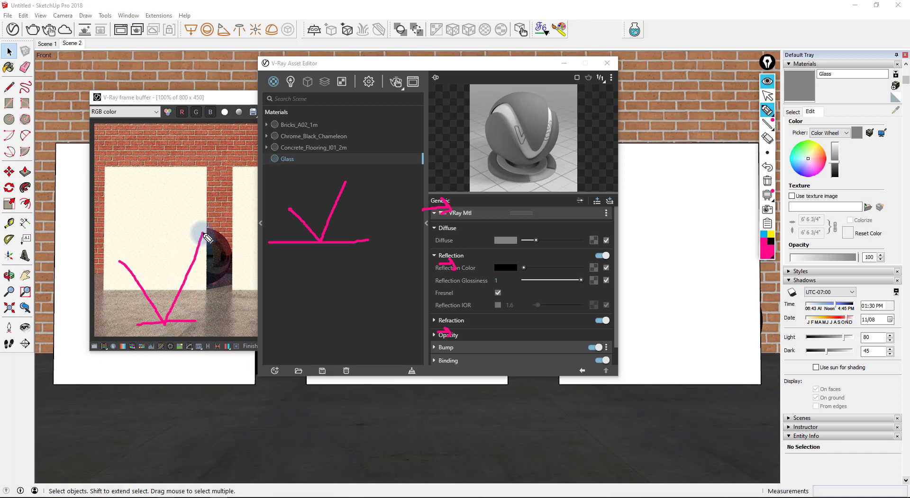
- Mark the Refraction settings and brick wall with arrows, then erase all annotations
{"action": "left_click_drag", "start_coordinate": [411, 322], "coordinate": [424, 321]}
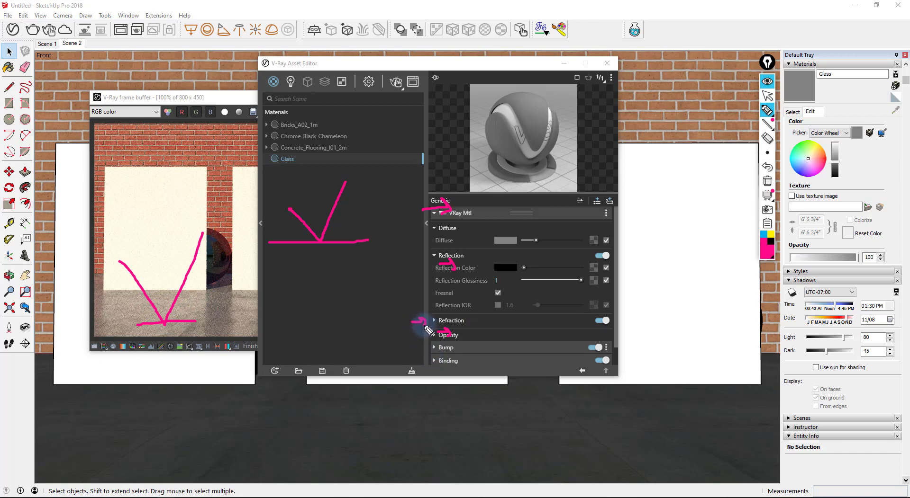
{"action": "left_click_drag", "start_coordinate": [291, 310], "coordinate": [407, 315]}
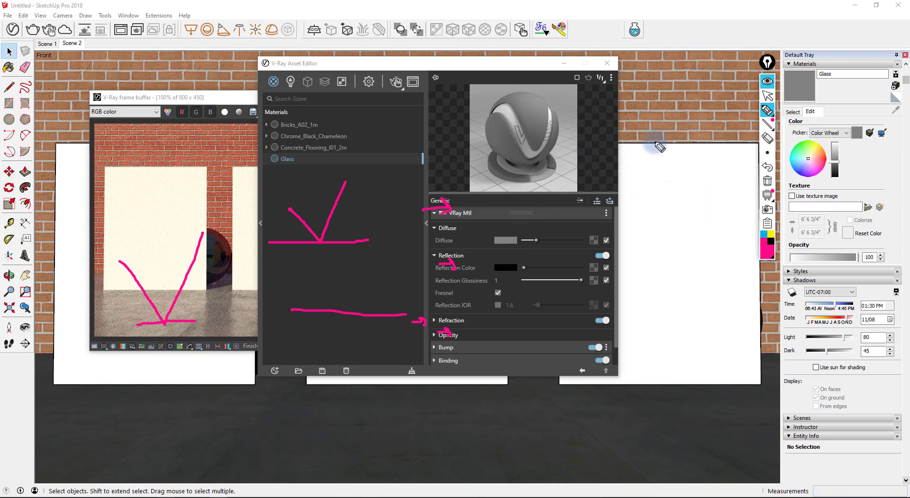
{"action": "mouse_move", "coordinate": [645, 144]}
{"action": "left_mouse_down"}
{"action": "mouse_move", "coordinate": [715, 142]}
{"action": "mouse_move", "coordinate": [743, 272]}
{"action": "left_mouse_up"}
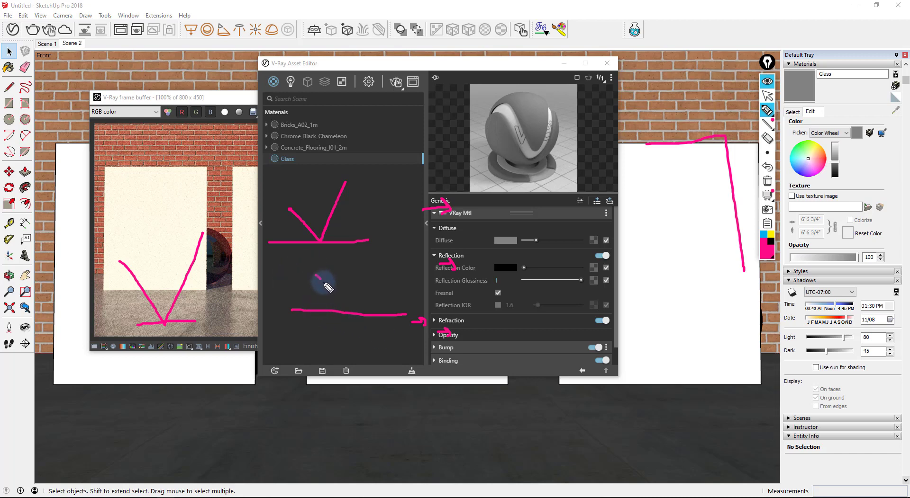
{"action": "mouse_move", "coordinate": [315, 275]}
{"action": "left_mouse_down"}
{"action": "mouse_move", "coordinate": [366, 316]}
{"action": "mouse_move", "coordinate": [402, 366]}
{"action": "left_mouse_up"}
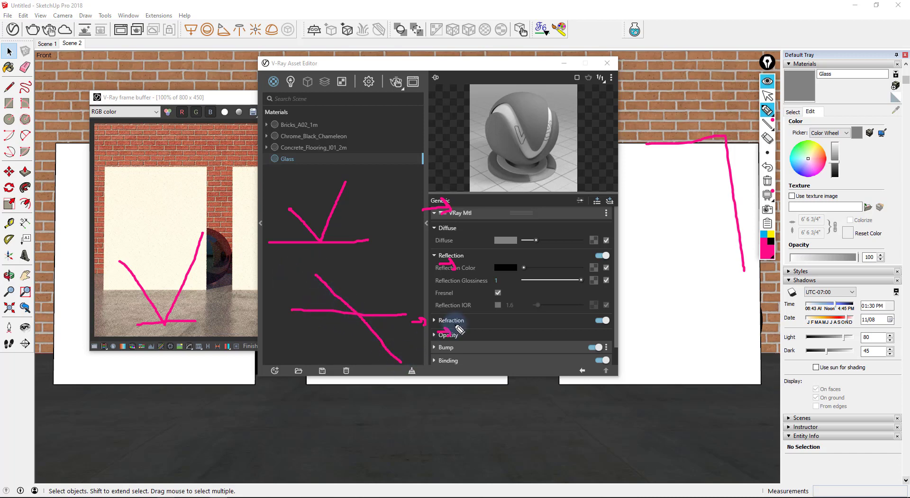
{"action": "mouse_move", "coordinate": [476, 319]}
{"action": "left_mouse_down"}
{"action": "mouse_move", "coordinate": [469, 323]}
{"action": "mouse_move", "coordinate": [521, 325]}
{"action": "left_mouse_up"}
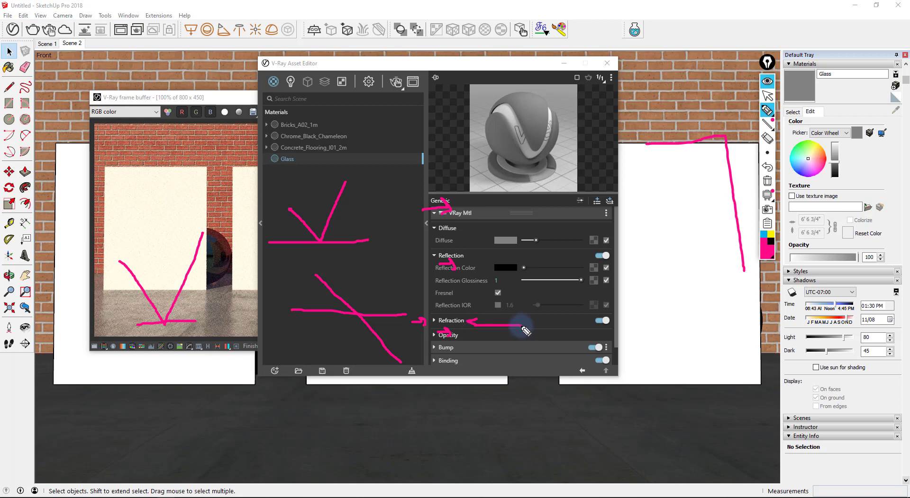
{"action": "left_click", "coordinate": [768, 184]}
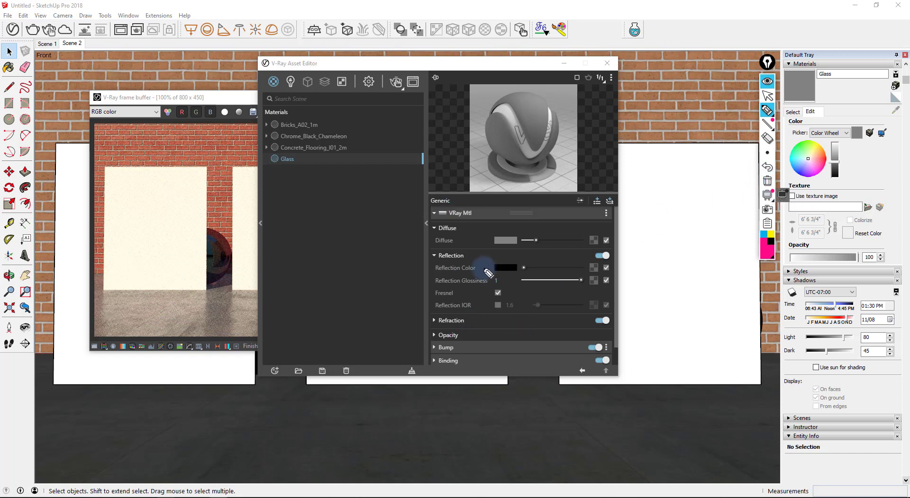
- Set Glass's reflection colour and refraction colour to full white
{"action": "left_click", "coordinate": [772, 86]}
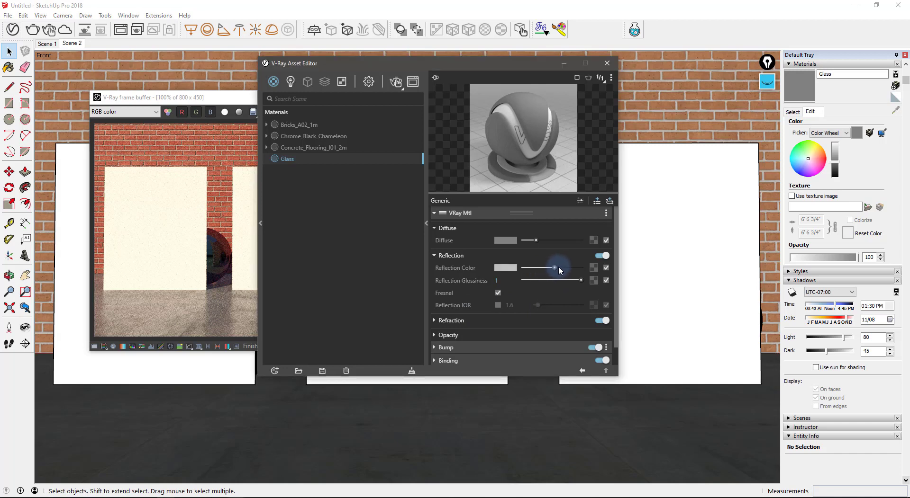
{"action": "left_click_drag", "start_coordinate": [558, 268], "coordinate": [590, 267]}
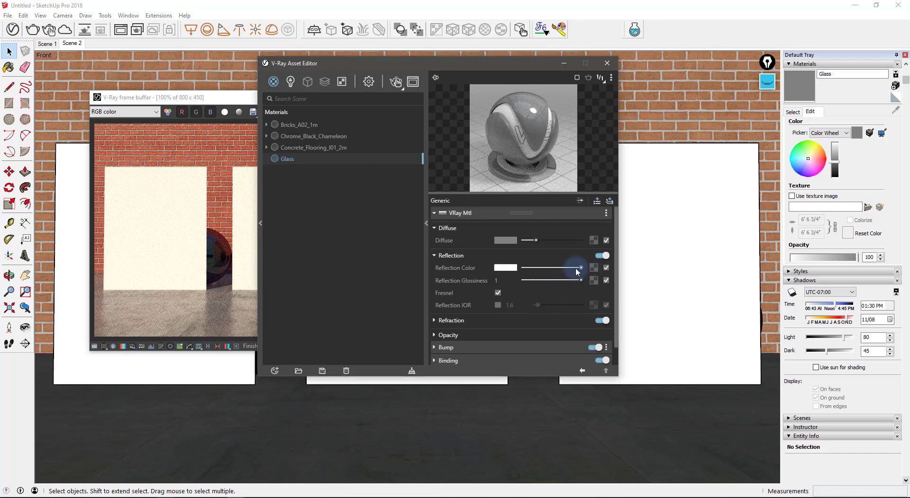
{"action": "left_click", "coordinate": [464, 321]}
{"action": "scroll", "coordinate": [488, 312], "scroll_direction": "down", "scroll_amount": 3}
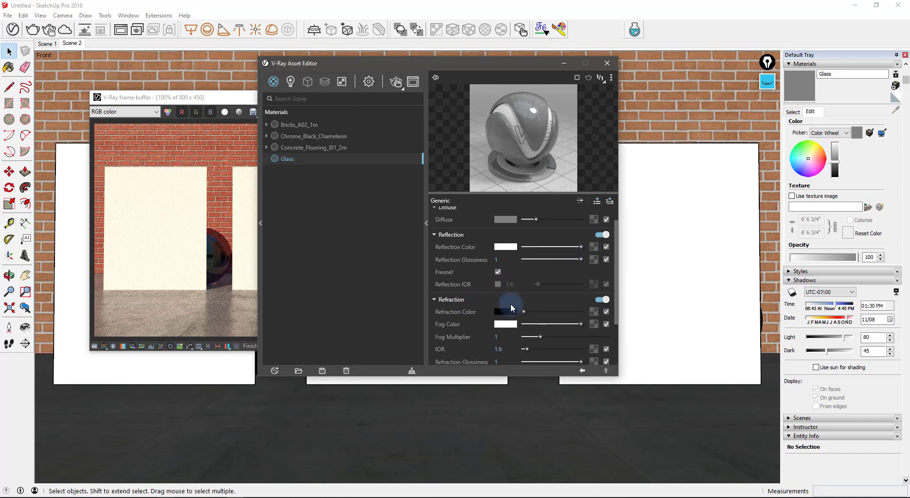
{"action": "left_click_drag", "start_coordinate": [552, 251], "coordinate": [591, 250]}
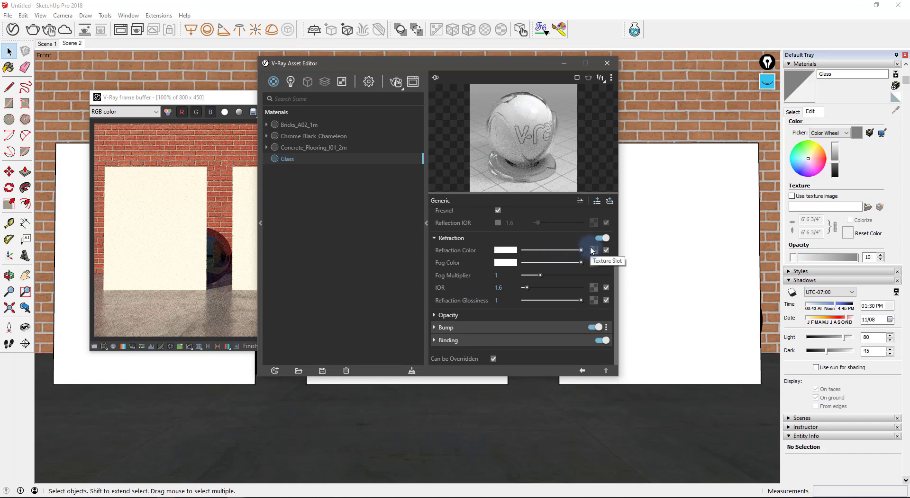
- Enlarge the material preview and compare black versus white refraction, leaving it white
{"action": "mouse_move", "coordinate": [445, 226]}
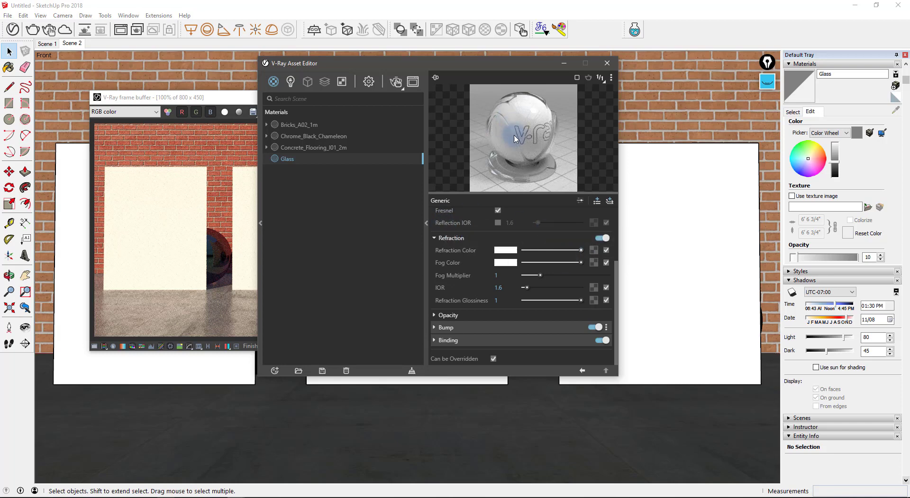
{"action": "left_click_drag", "start_coordinate": [515, 196], "coordinate": [516, 241]}
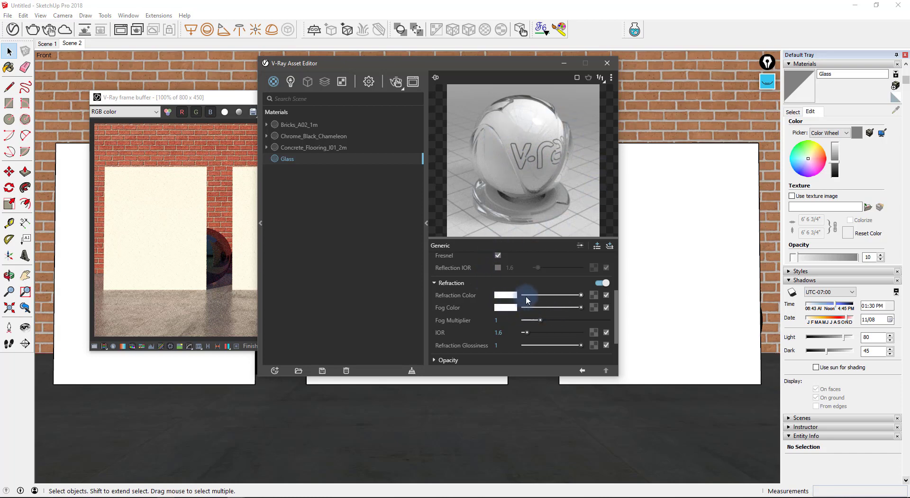
{"action": "left_click_drag", "start_coordinate": [527, 300], "coordinate": [516, 294]}
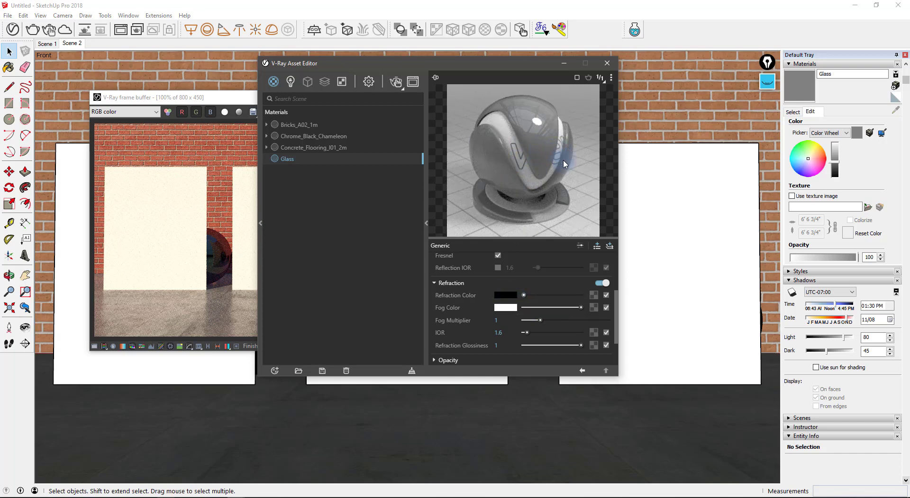
{"action": "left_click", "coordinate": [581, 294]}
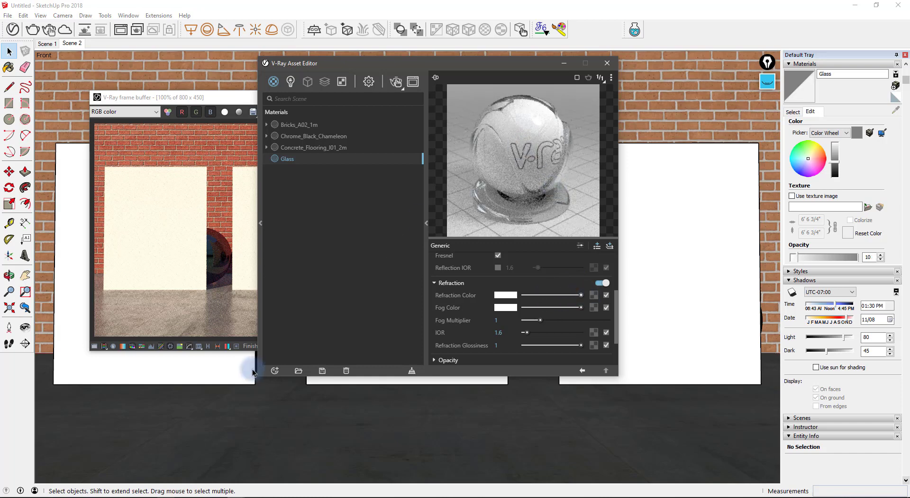
- Apply the Glass material to the selected left white panel
{"action": "left_click", "coordinate": [172, 376]}
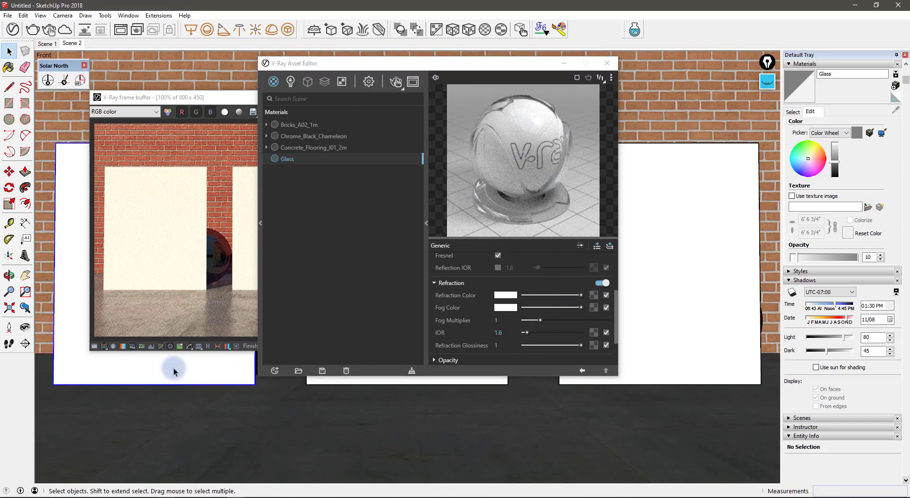
{"action": "right_click", "coordinate": [316, 157]}
{"action": "left_click", "coordinate": [334, 179]}
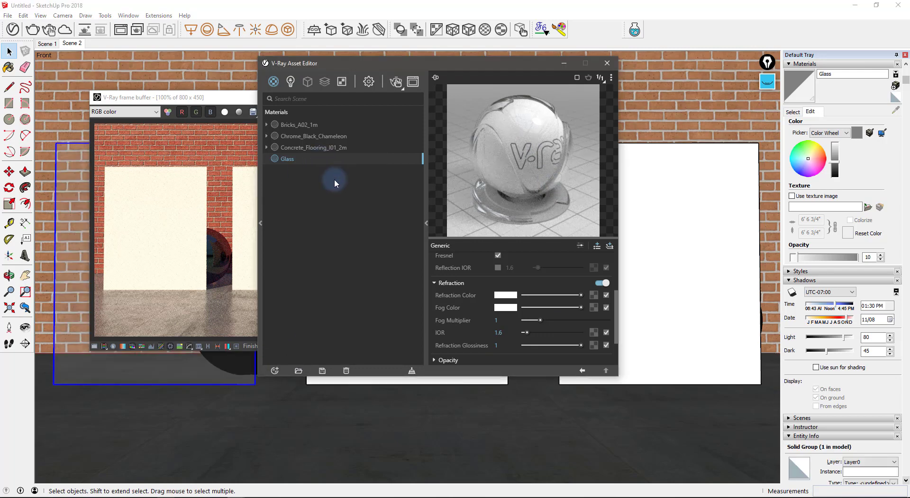
{"action": "left_click_drag", "start_coordinate": [347, 66], "coordinate": [509, 69]}
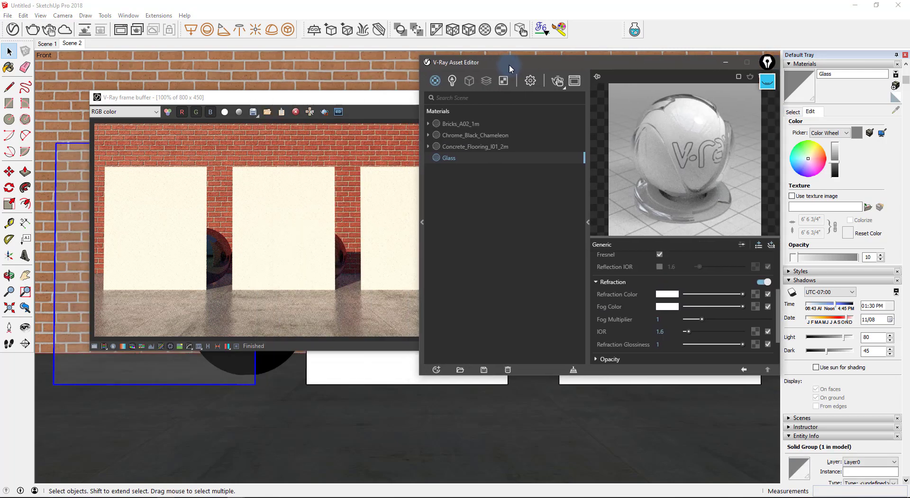
- Expand the V-Ray material library and select the plain Glass preset in the Glass category
{"action": "left_click", "coordinate": [423, 225]}
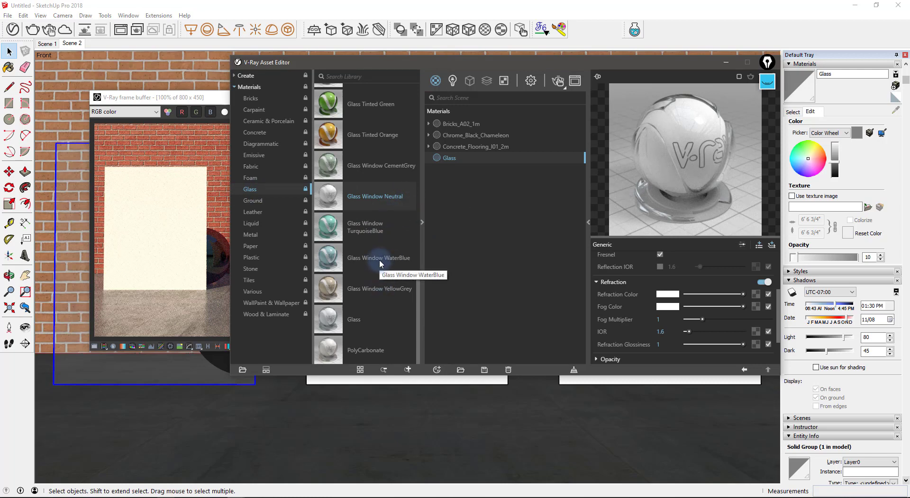
{"action": "left_click", "coordinate": [382, 308]}
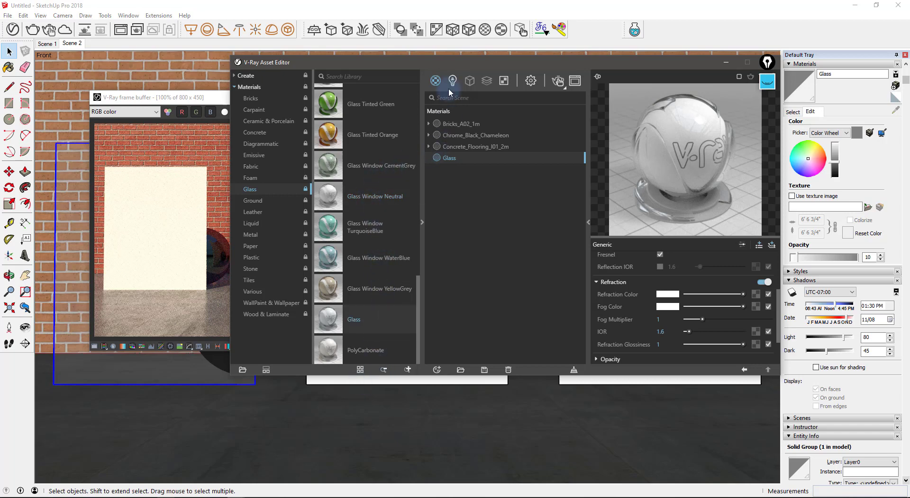
{"action": "left_click_drag", "start_coordinate": [631, 69], "coordinate": [768, 74]}
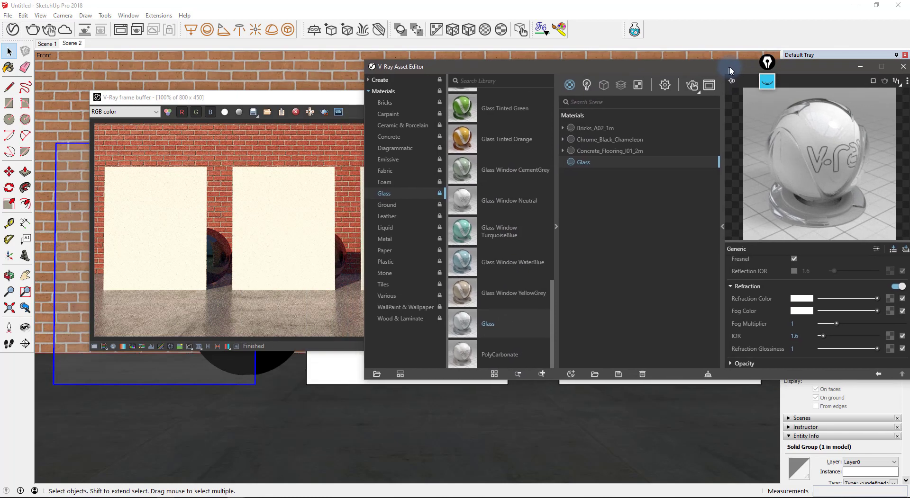
- Apply the library Glass material to the middle panel
{"action": "left_click", "coordinate": [320, 370]}
{"action": "right_click", "coordinate": [524, 321]}
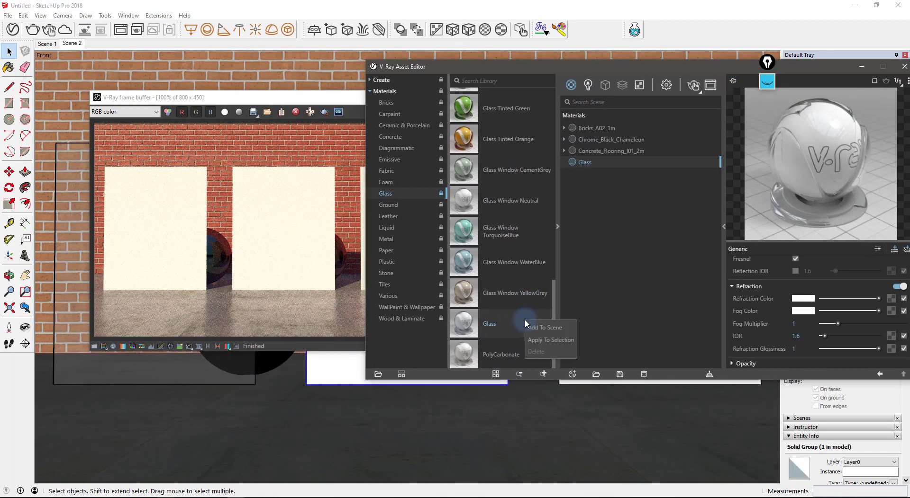
{"action": "left_click", "coordinate": [556, 341]}
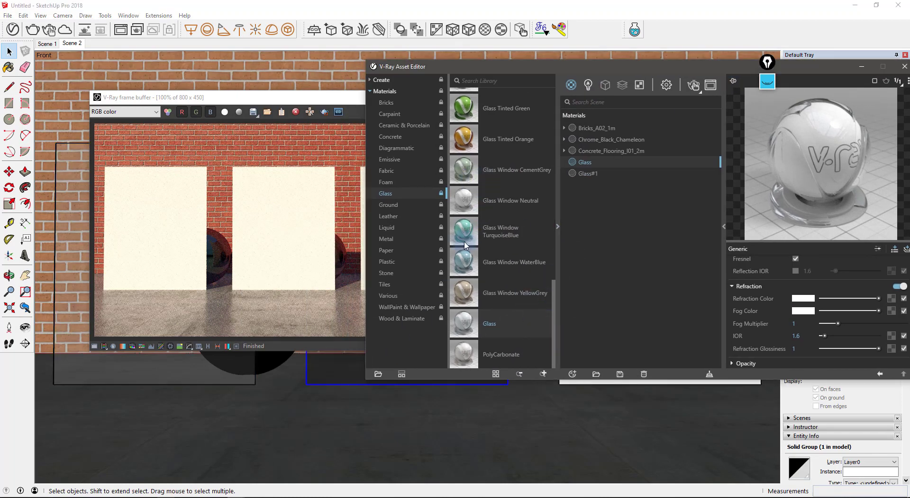
- Apply Glass Window Neutral to the right panel and switch off Interactive rendering
{"action": "left_click", "coordinate": [518, 201]}
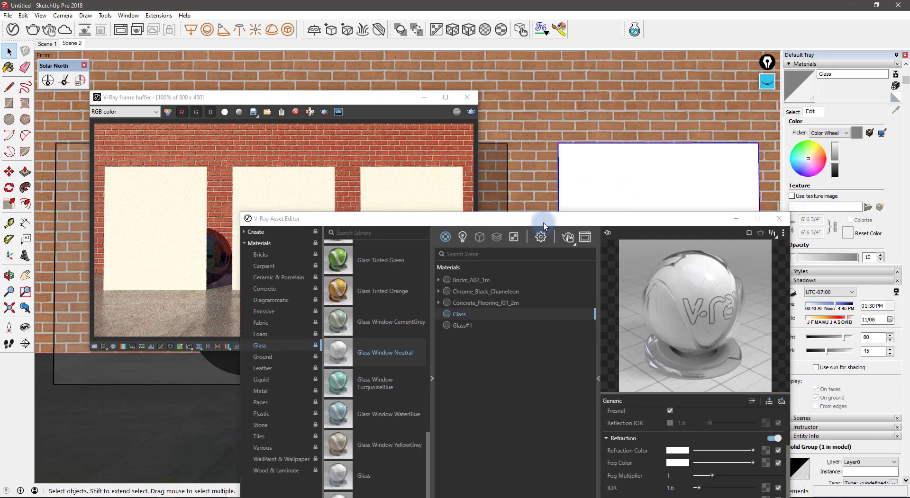
{"action": "right_click", "coordinate": [402, 353]}
{"action": "left_click", "coordinate": [422, 367]}
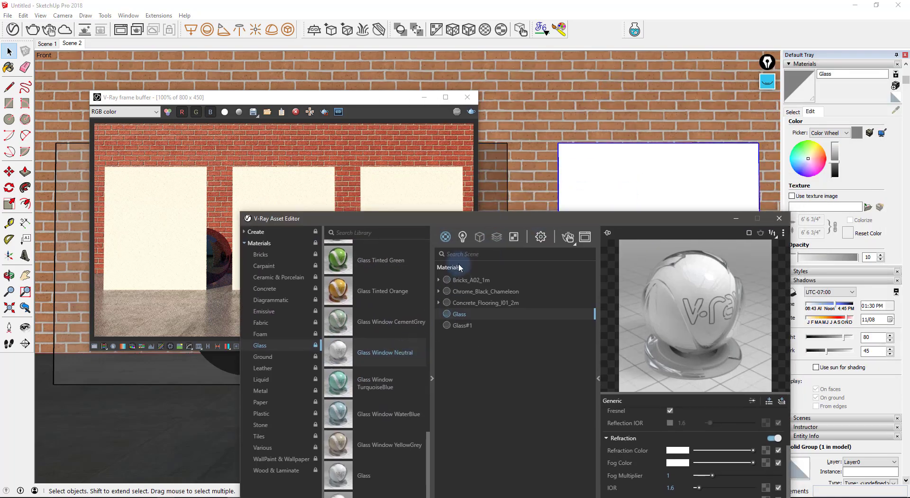
{"action": "left_click", "coordinate": [540, 237]}
{"action": "left_click", "coordinate": [585, 282]}
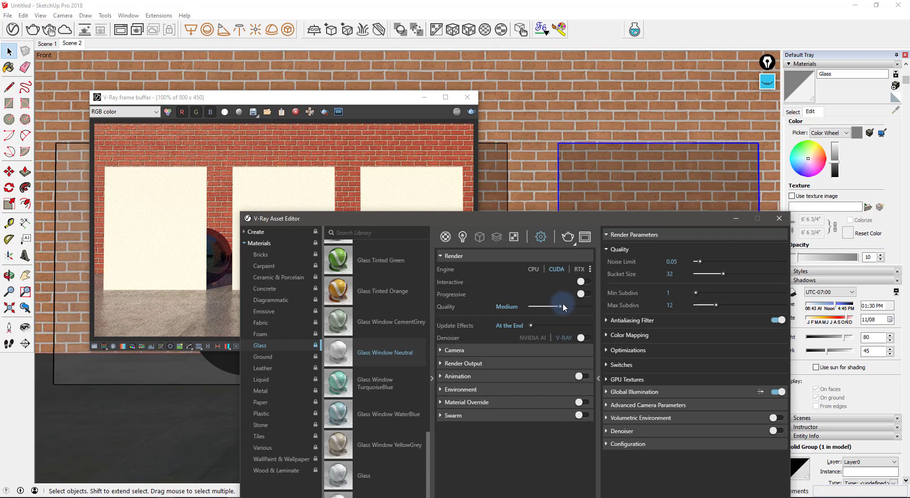
- Render the scene in the V-Ray frame buffer and bring up the annotation pen
{"action": "left_click", "coordinate": [567, 237]}
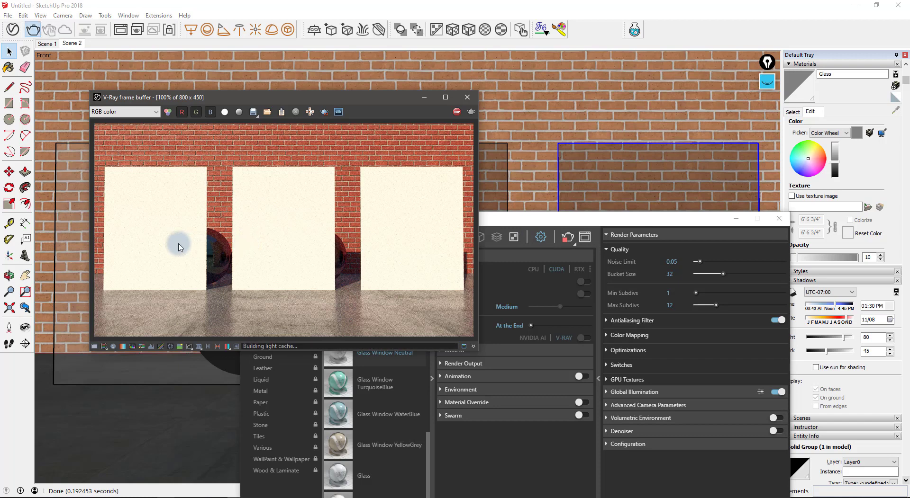
{"action": "left_click", "coordinate": [769, 83]}
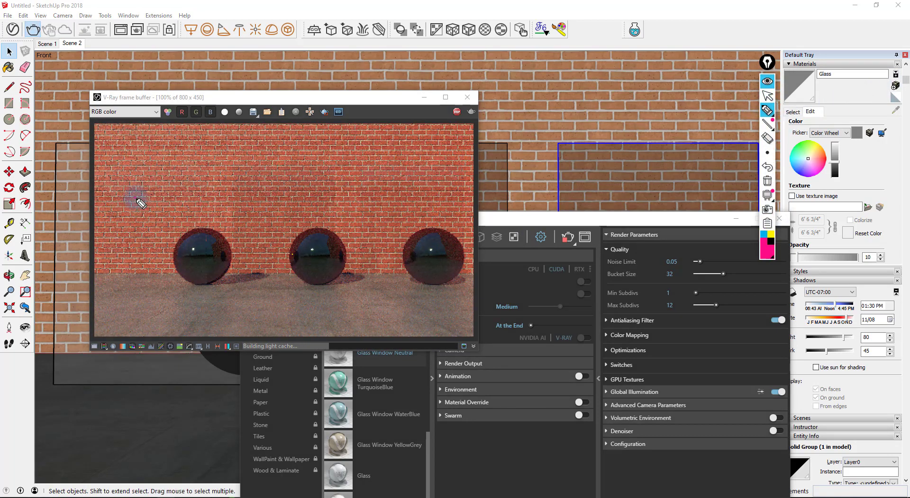
- Mark the right, middle and left glass panels on the finished render
{"action": "left_click_drag", "start_coordinate": [135, 199], "coordinate": [180, 182]}
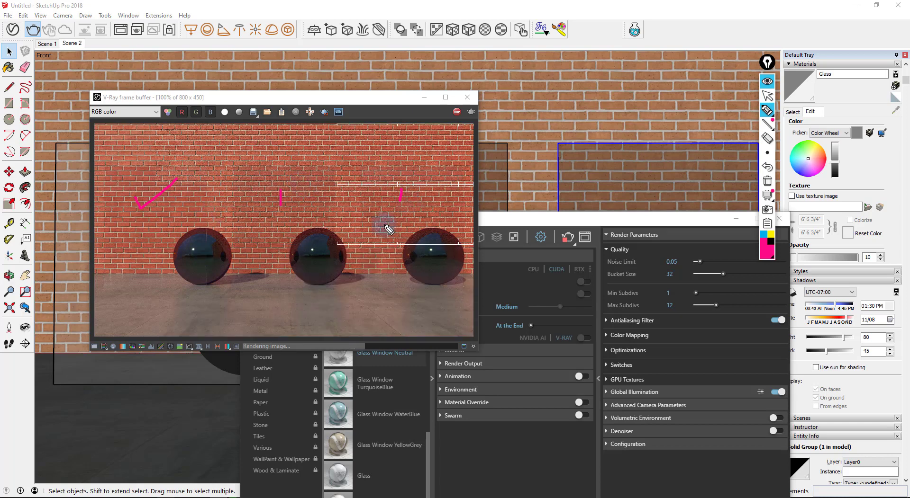
{"action": "mouse_move", "coordinate": [361, 221]}
{"action": "left_mouse_down"}
{"action": "mouse_move", "coordinate": [362, 178]}
{"action": "mouse_move", "coordinate": [417, 155]}
{"action": "left_mouse_up"}
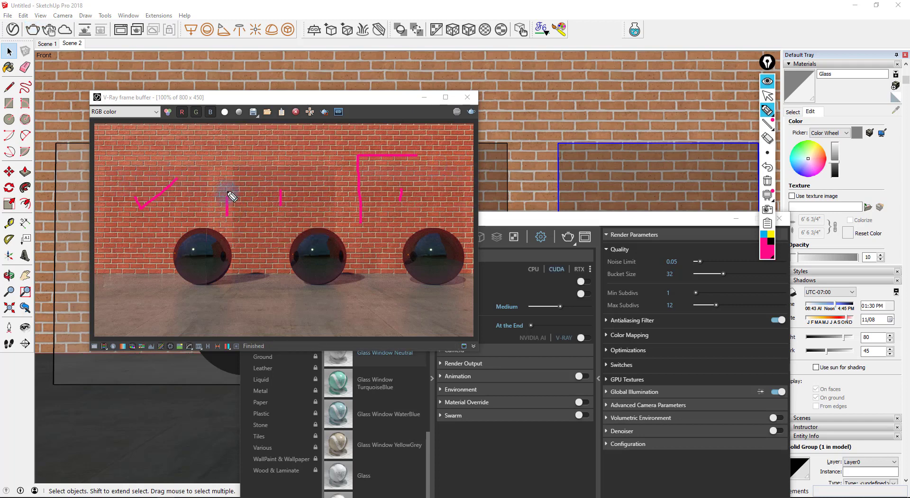
{"action": "mouse_move", "coordinate": [232, 197]}
{"action": "left_mouse_down"}
{"action": "mouse_move", "coordinate": [282, 153]}
{"action": "mouse_move", "coordinate": [349, 164]}
{"action": "left_mouse_up"}
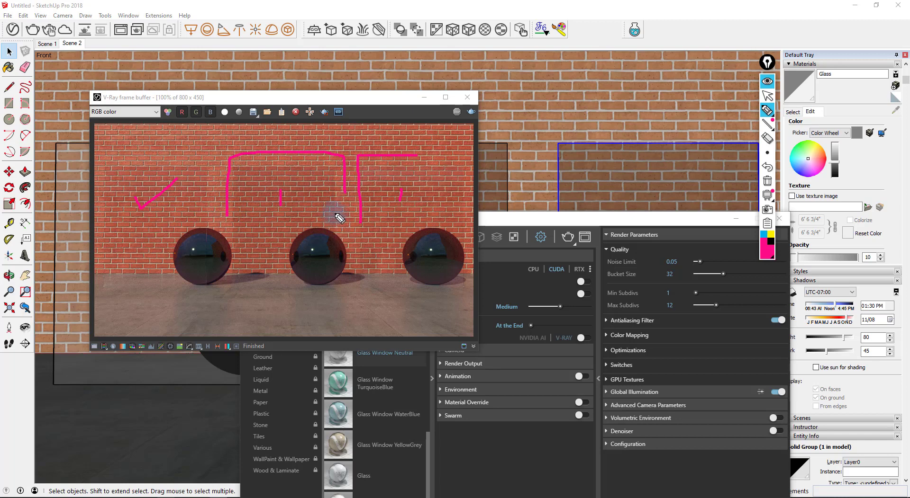
{"action": "mouse_move", "coordinate": [99, 184]}
{"action": "left_mouse_down"}
{"action": "mouse_move", "coordinate": [135, 151]}
{"action": "mouse_move", "coordinate": [203, 151]}
{"action": "left_mouse_up"}
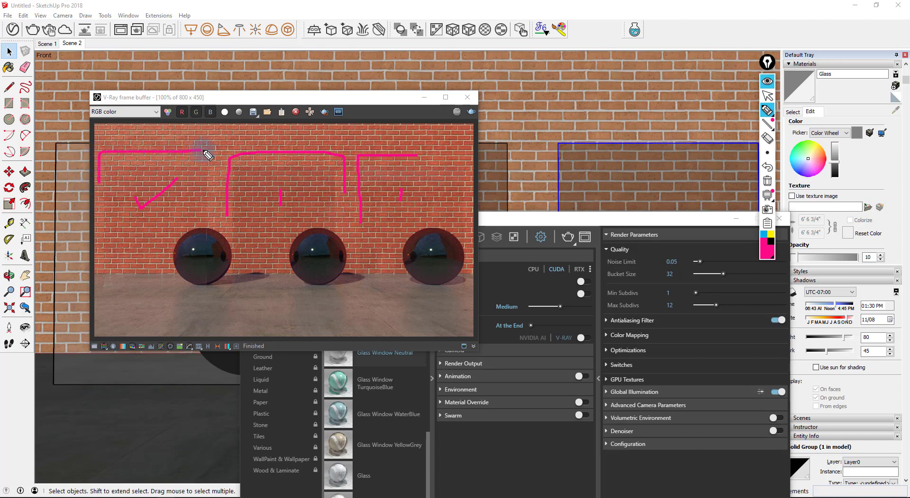
- Hide the annotations and bring the render settings and scene materials list back
{"action": "left_click", "coordinate": [767, 81]}
{"action": "left_click", "coordinate": [520, 435]}
{"action": "left_click", "coordinate": [432, 257]}
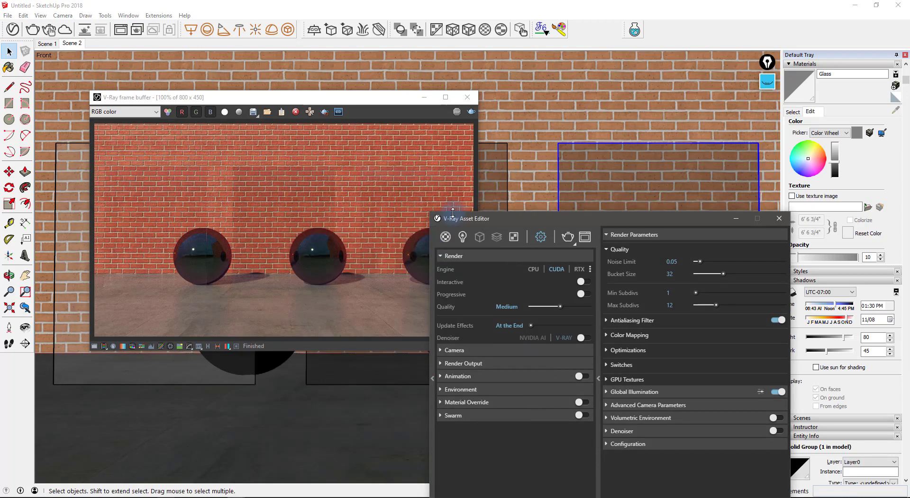
- Open the Glass material's settings and lower its refraction colour slightly
{"action": "left_click_drag", "start_coordinate": [465, 214], "coordinate": [507, 71]}
{"action": "left_click", "coordinate": [493, 94]}
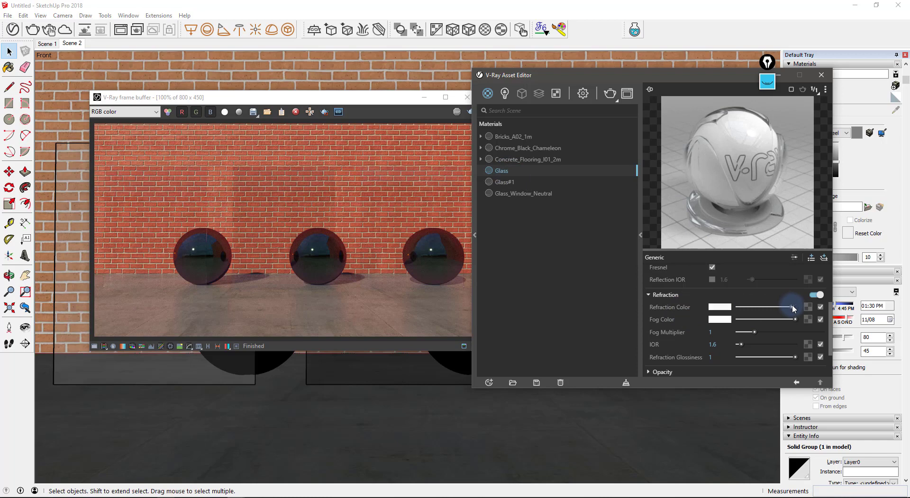
{"action": "left_click_drag", "start_coordinate": [794, 308], "coordinate": [792, 311]}
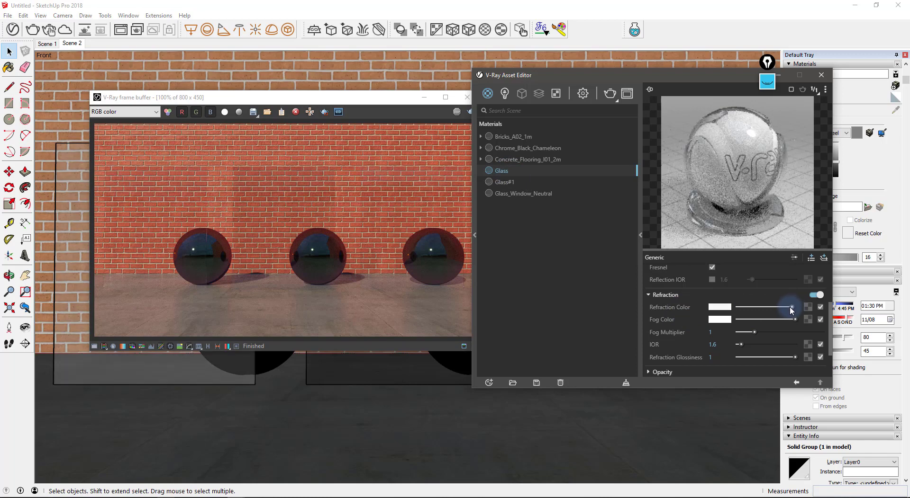
- Set a render region around the left sphere, nudge Glass's fog colour down, and render it
{"action": "left_click", "coordinate": [312, 199]}
{"action": "left_click", "coordinate": [324, 111]}
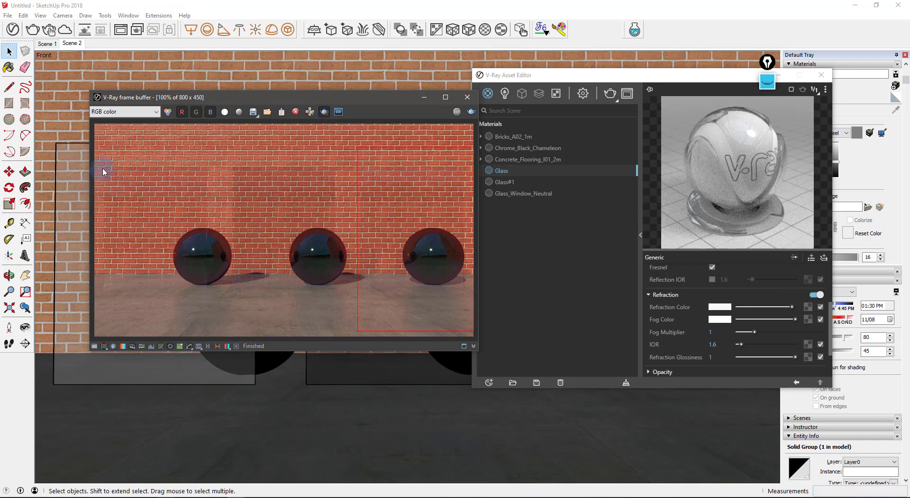
{"action": "left_click_drag", "start_coordinate": [99, 163], "coordinate": [220, 323]}
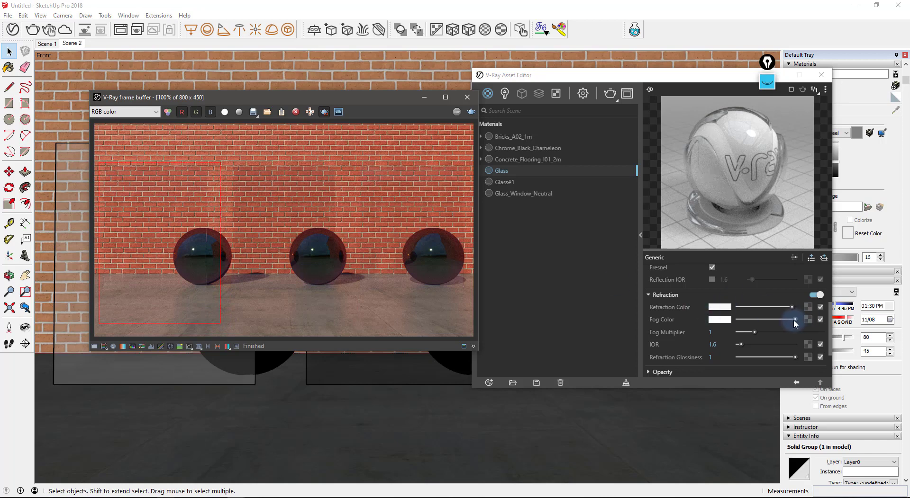
{"action": "left_click_drag", "start_coordinate": [794, 320], "coordinate": [791, 320]}
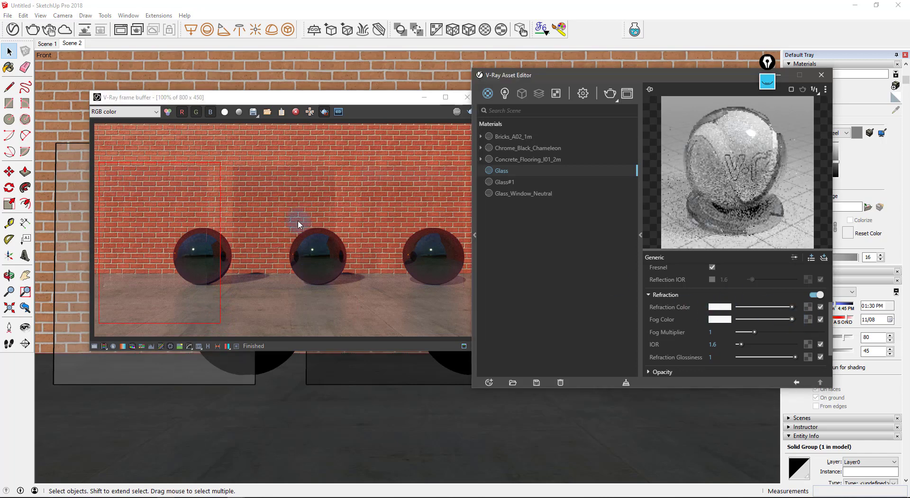
{"action": "left_click", "coordinate": [206, 221]}
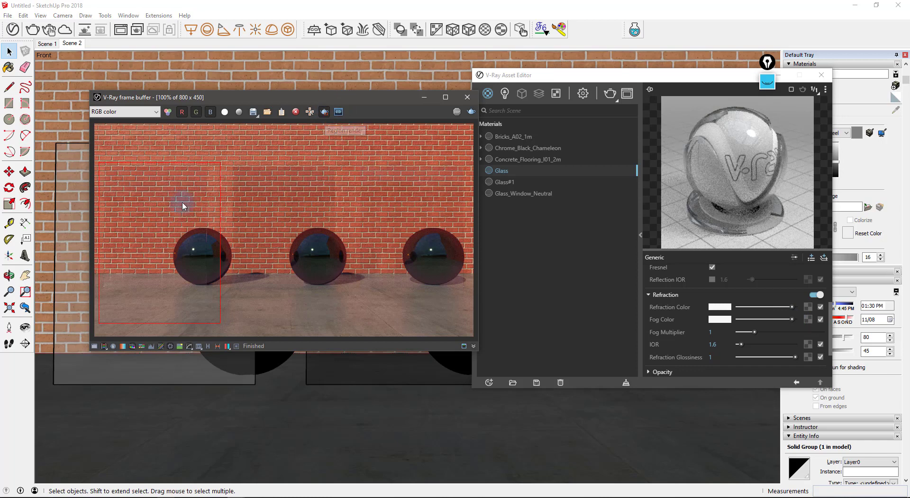
{"action": "left_click", "coordinate": [472, 113]}
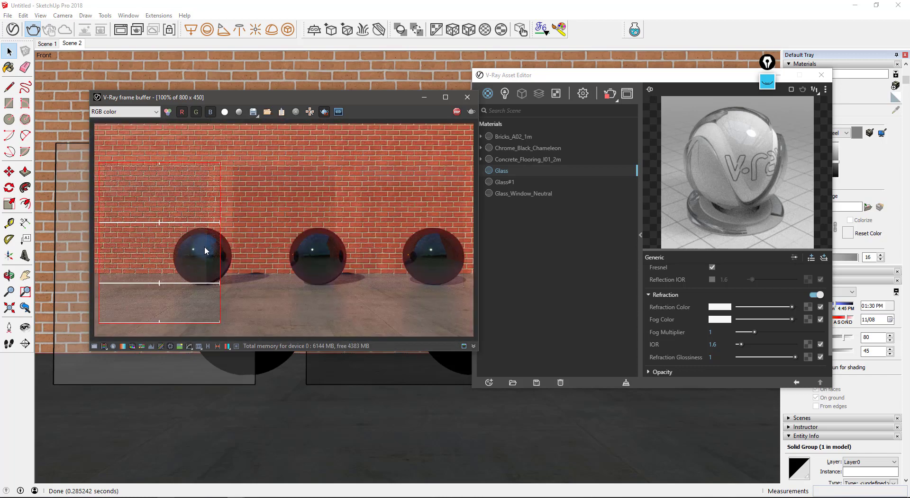
- Review the finished render and switch Region Render off
{"action": "scroll", "coordinate": [201, 259], "scroll_direction": "up", "scroll_amount": 1}
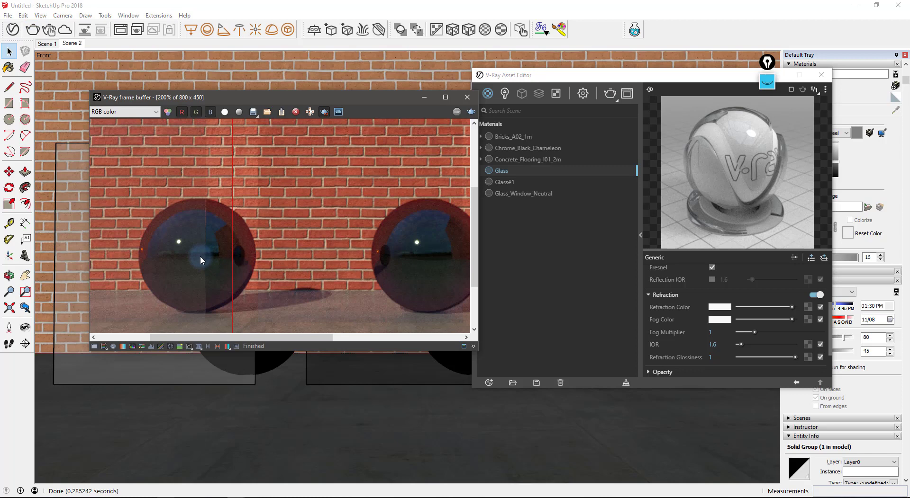
{"action": "scroll", "coordinate": [200, 255], "scroll_direction": "down", "scroll_amount": 1}
{"action": "scroll", "coordinate": [199, 247], "scroll_direction": "up", "scroll_amount": 2}
{"action": "scroll", "coordinate": [231, 189], "scroll_direction": "down", "scroll_amount": 2}
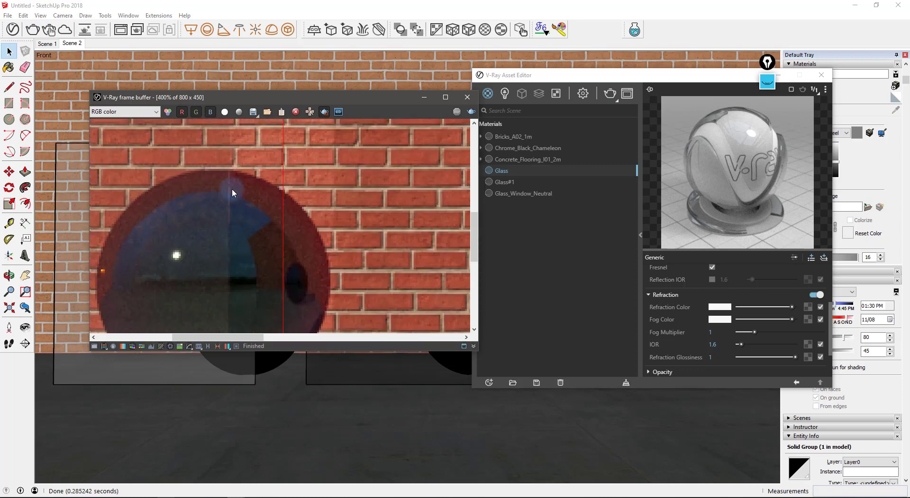
{"action": "scroll", "coordinate": [294, 190], "scroll_direction": "down", "scroll_amount": 1}
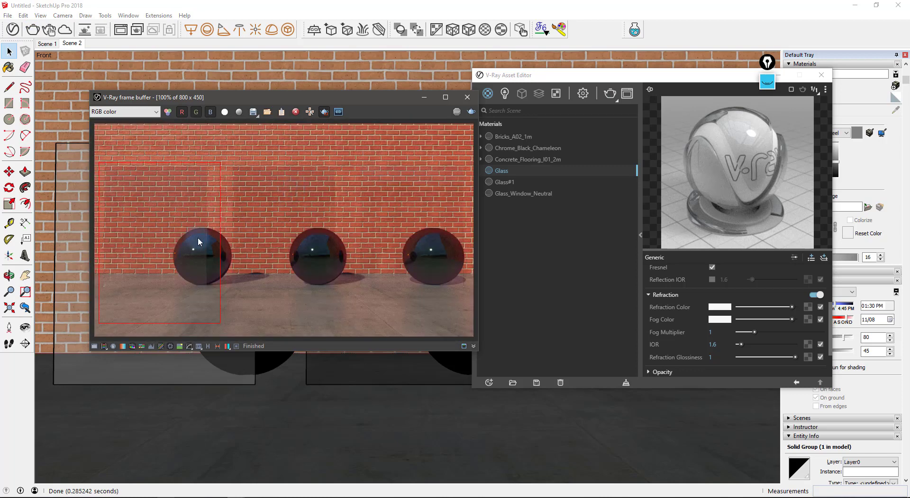
{"action": "left_click", "coordinate": [326, 113]}
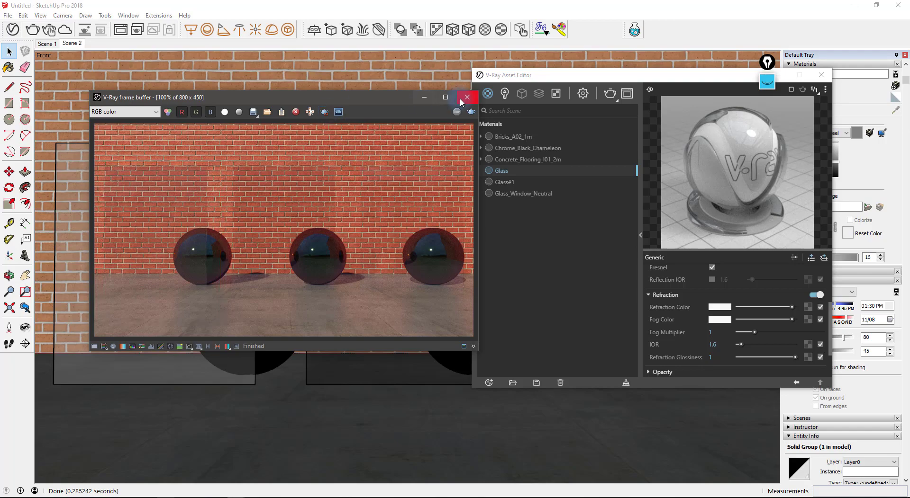
- Close the V-Ray frame buffer and Asset Editor and orbit to an oblique view of the panels
{"action": "left_click", "coordinate": [467, 97]}
{"action": "left_click", "coordinate": [821, 75]}
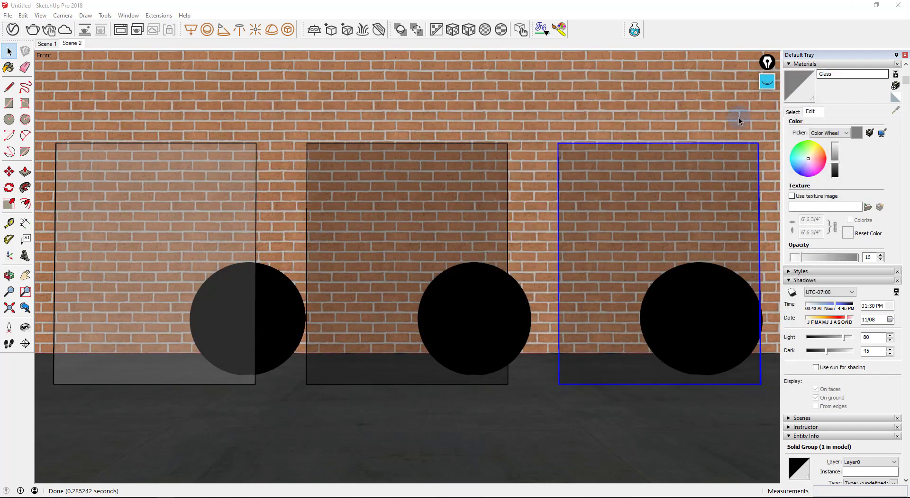
{"action": "middle_click_drag", "start_coordinate": [696, 181], "coordinate": [325, 307]}
{"action": "scroll", "coordinate": [489, 294], "scroll_direction": "up", "scroll_amount": 6}
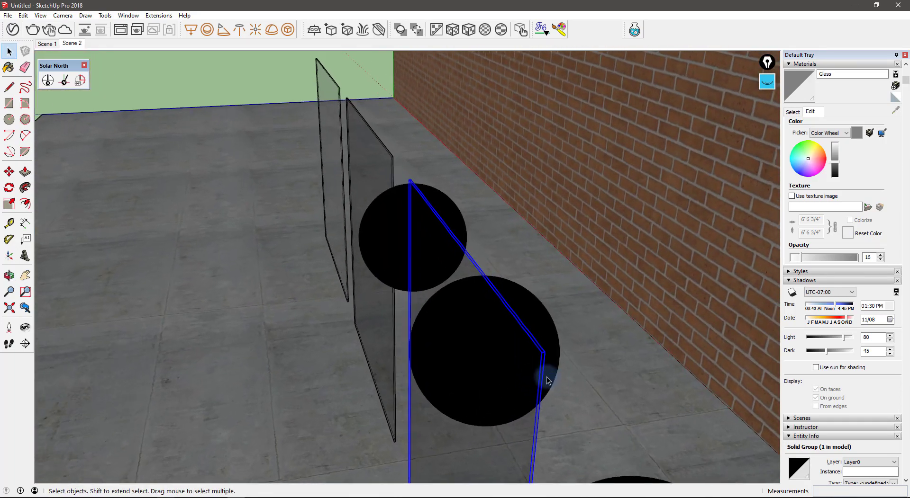
- Orbit around the spheres, return to the saved front view, and select the middle glass panel
{"action": "middle_click_drag", "start_coordinate": [502, 265], "coordinate": [258, 254]}
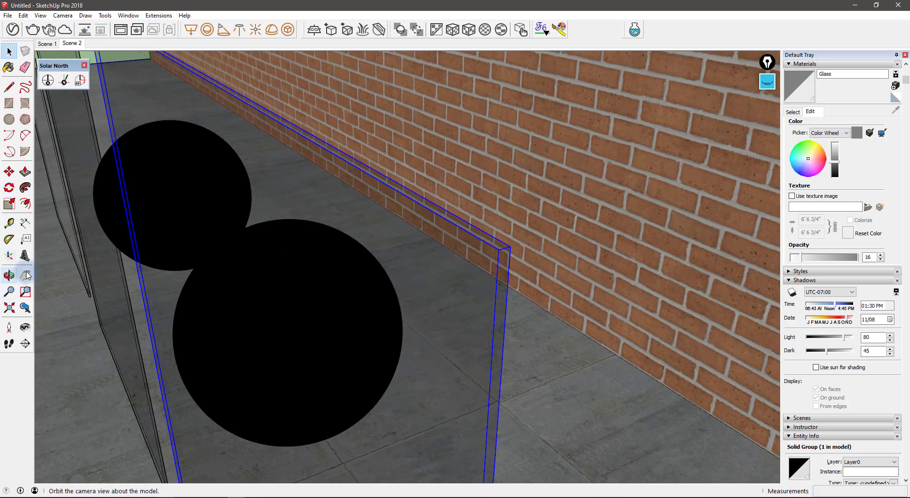
{"action": "left_click", "coordinate": [72, 44]}
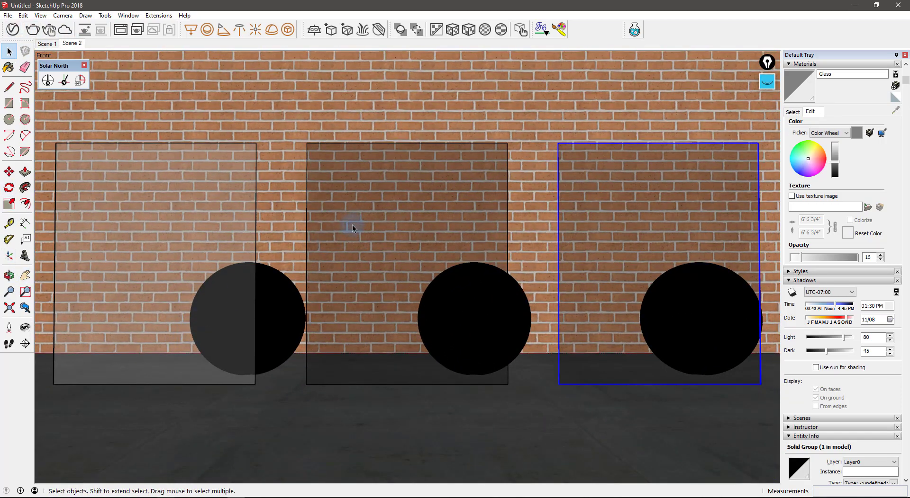
{"action": "left_click", "coordinate": [352, 227]}
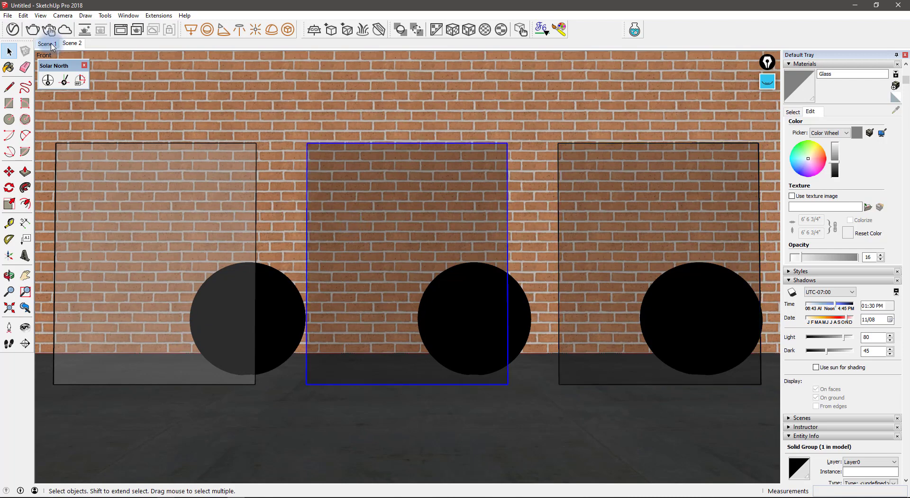
- Reopen the V-Ray Asset Editor and last render, zoomed to show the wall and sphere tops
{"action": "left_click", "coordinate": [13, 30]}
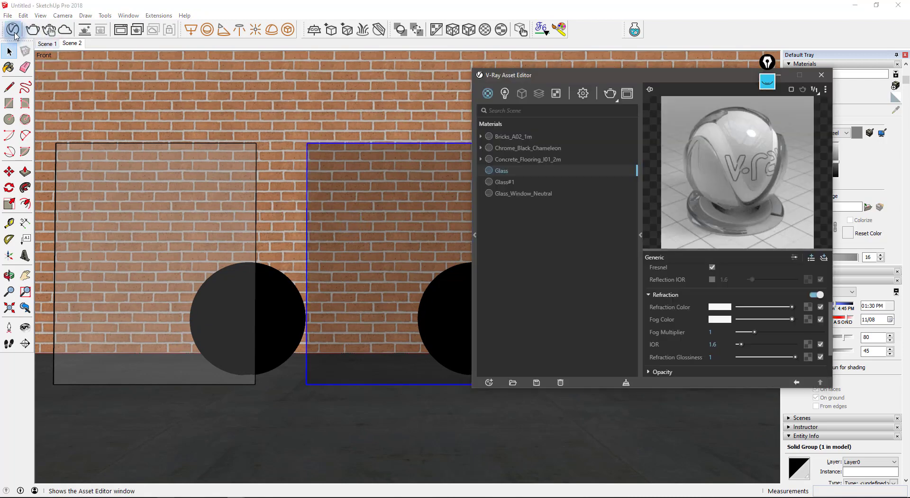
{"action": "left_click", "coordinate": [627, 93]}
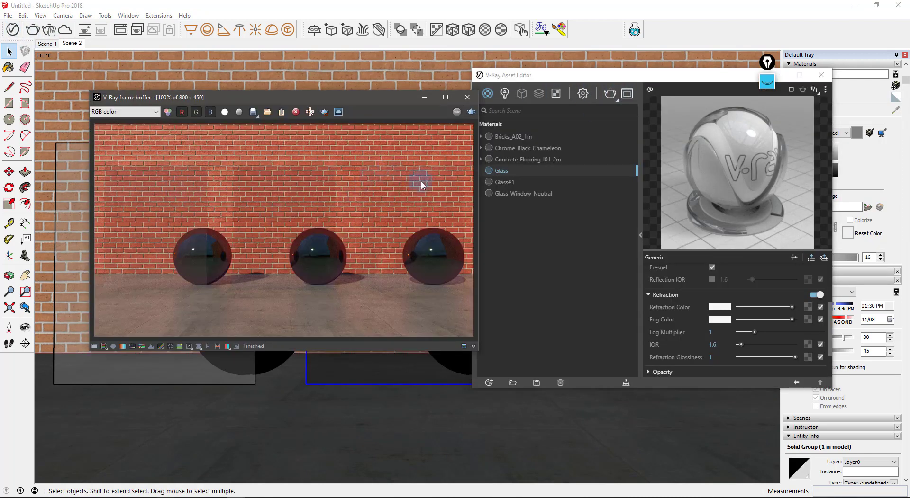
{"action": "scroll", "coordinate": [452, 232], "scroll_direction": "up", "scroll_amount": 1}
{"action": "middle_click_drag", "start_coordinate": [371, 213], "coordinate": [313, 255]}
- Apply Glass_Window_Neutral to the selected middle panel
{"action": "middle_click_drag", "start_coordinate": [379, 207], "coordinate": [379, 209]}
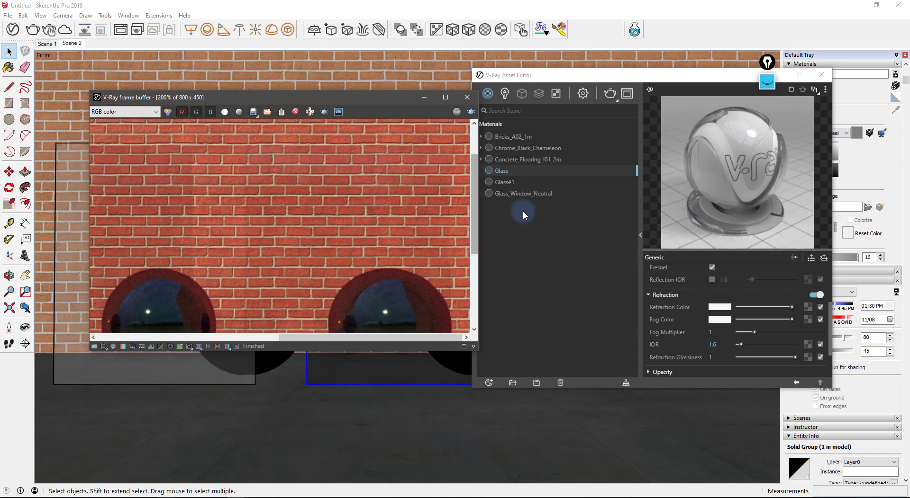
{"action": "right_click", "coordinate": [525, 194]}
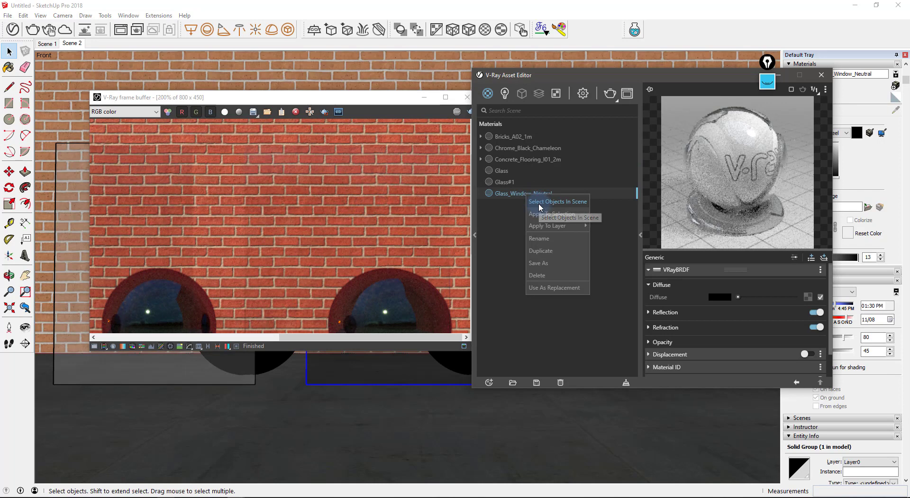
{"action": "left_click", "coordinate": [540, 213]}
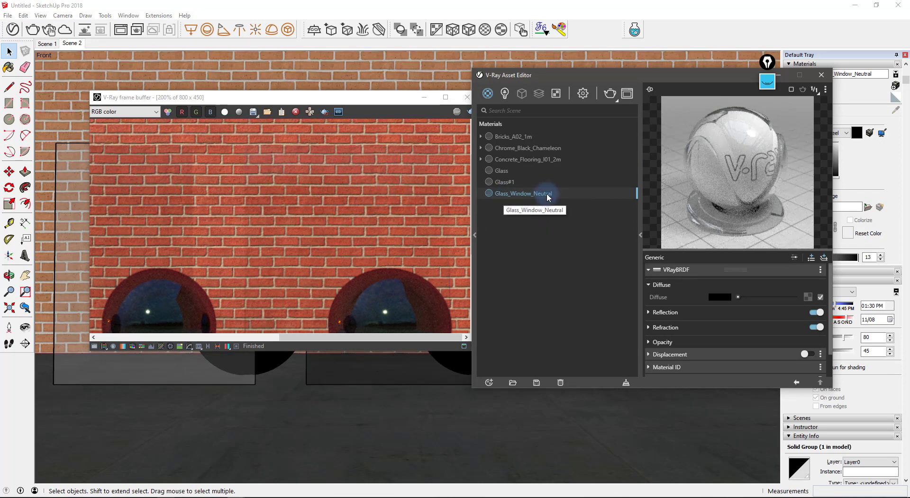
- Bring the render forward, zoom in to inspect it, and enable on-screen annotation
{"action": "left_click", "coordinate": [335, 175]}
{"action": "scroll", "coordinate": [392, 167], "scroll_direction": "up", "scroll_amount": 2}
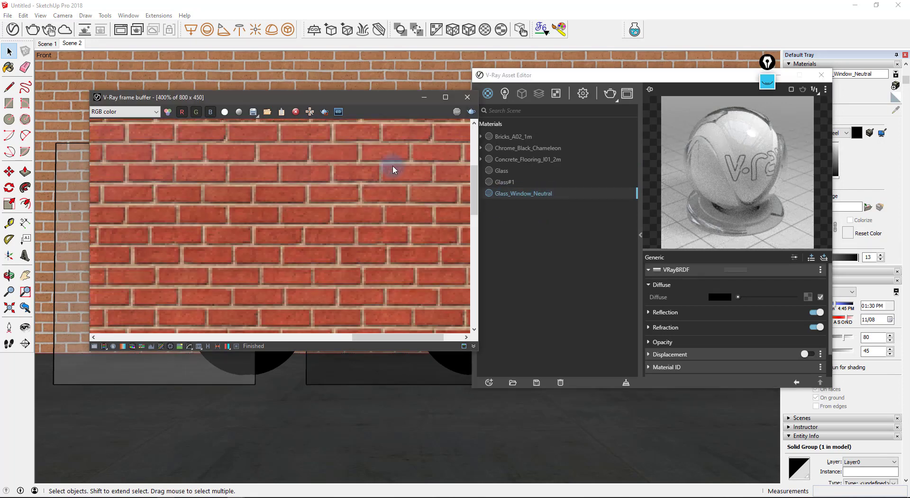
{"action": "scroll", "coordinate": [273, 215], "scroll_direction": "down", "scroll_amount": 2}
{"action": "scroll", "coordinate": [450, 185], "scroll_direction": "up", "scroll_amount": 1}
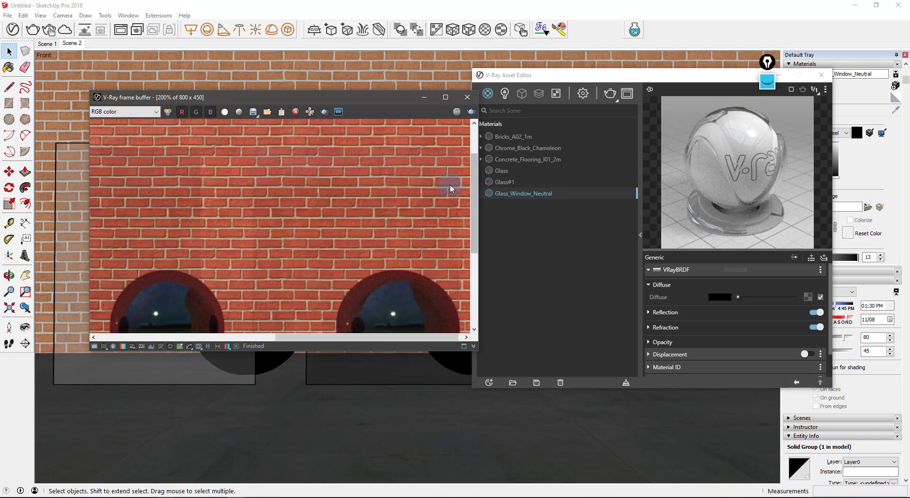
{"action": "left_click", "coordinate": [766, 84]}
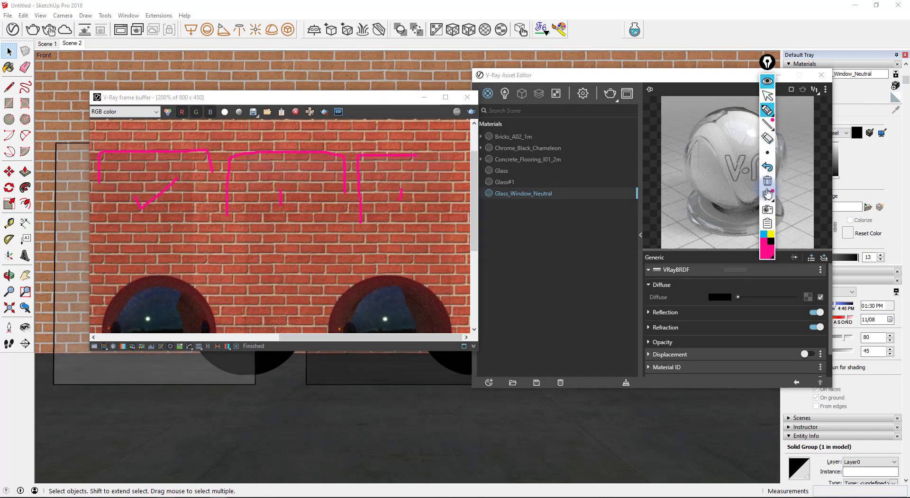
- Mark the wall area on the render with annotation strokes, then clear them
{"action": "left_click", "coordinate": [767, 182]}
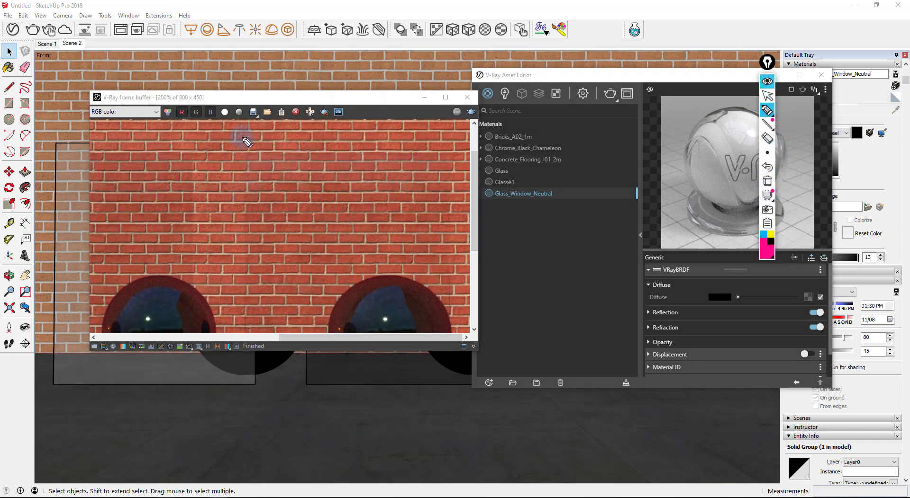
{"action": "mouse_move", "coordinate": [241, 137]}
{"action": "left_mouse_down"}
{"action": "mouse_move", "coordinate": [224, 219]}
{"action": "mouse_move", "coordinate": [240, 236]}
{"action": "left_mouse_up"}
{"action": "mouse_move", "coordinate": [429, 136]}
{"action": "left_mouse_down"}
{"action": "mouse_move", "coordinate": [464, 142]}
{"action": "mouse_move", "coordinate": [450, 244]}
{"action": "mouse_move", "coordinate": [440, 138]}
{"action": "mouse_move", "coordinate": [273, 137]}
{"action": "left_mouse_up"}
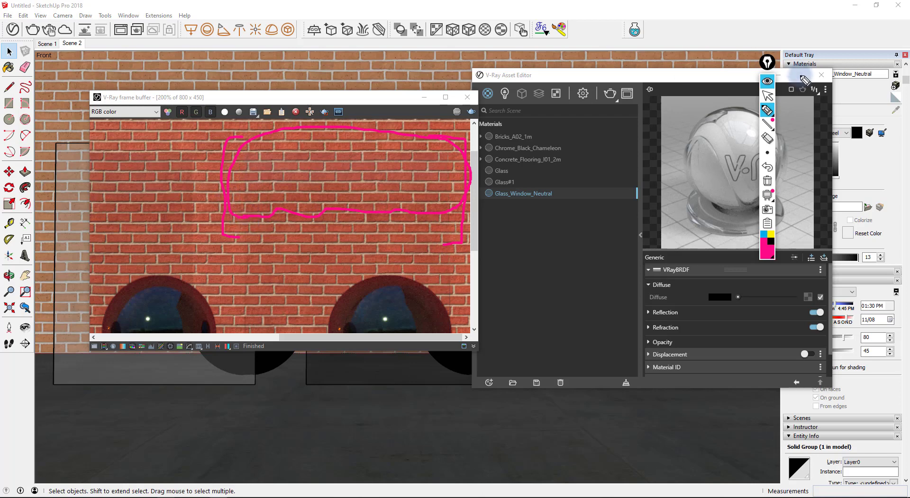
{"action": "left_click", "coordinate": [767, 81]}
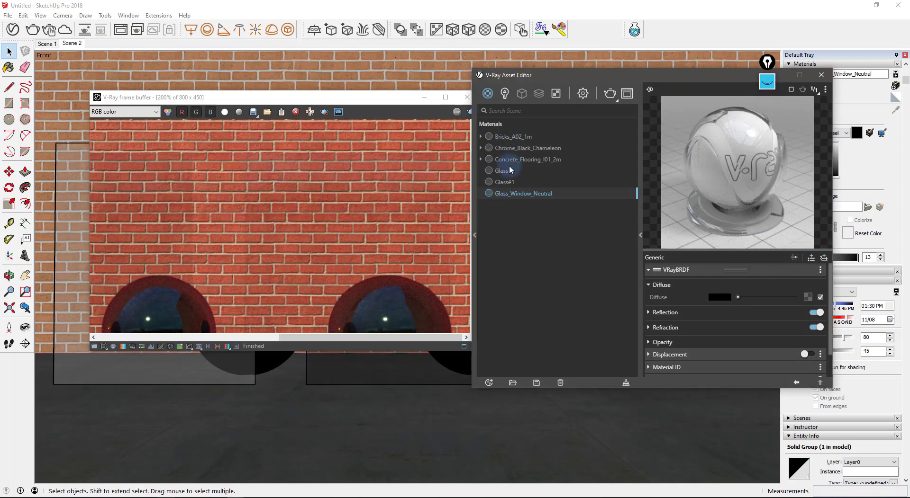
- Open the Dome Light settings (intensity 10) and view the full render at 100%
{"action": "left_click", "coordinate": [505, 94]}
{"action": "left_click", "coordinate": [507, 136]}
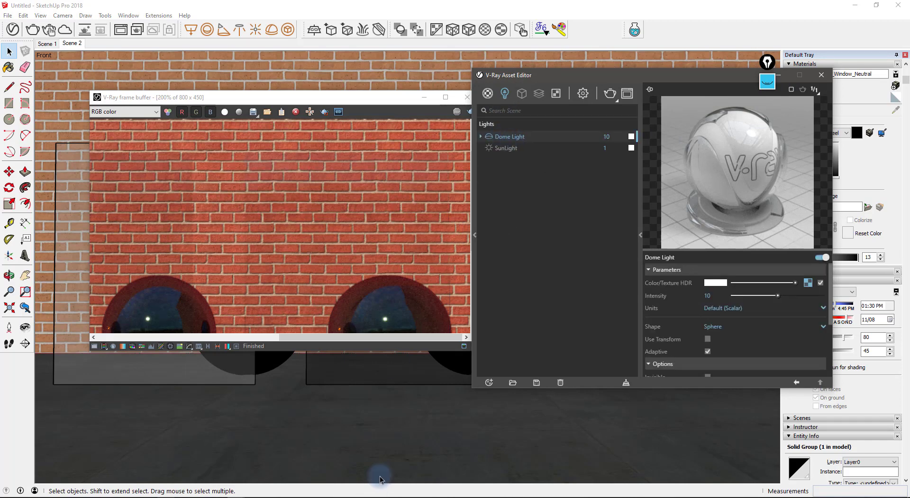
{"action": "left_click", "coordinate": [304, 182]}
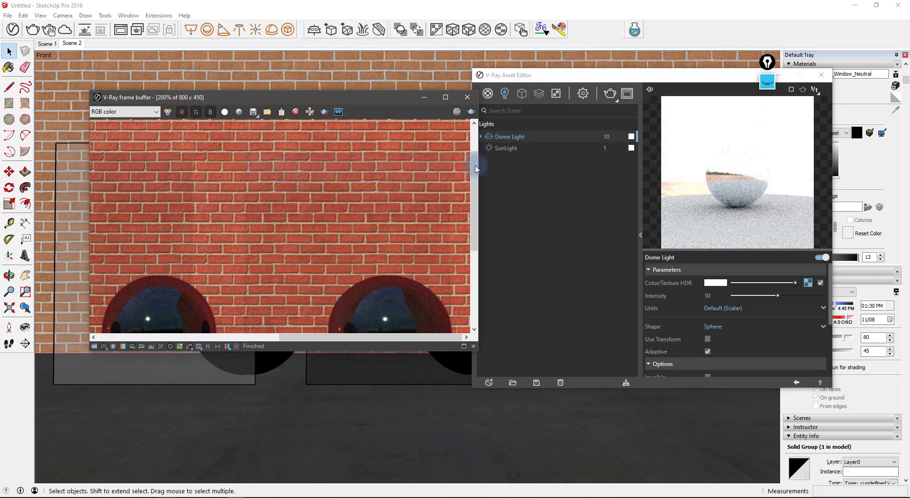
{"action": "scroll", "coordinate": [363, 181], "scroll_direction": "down", "scroll_amount": 1}
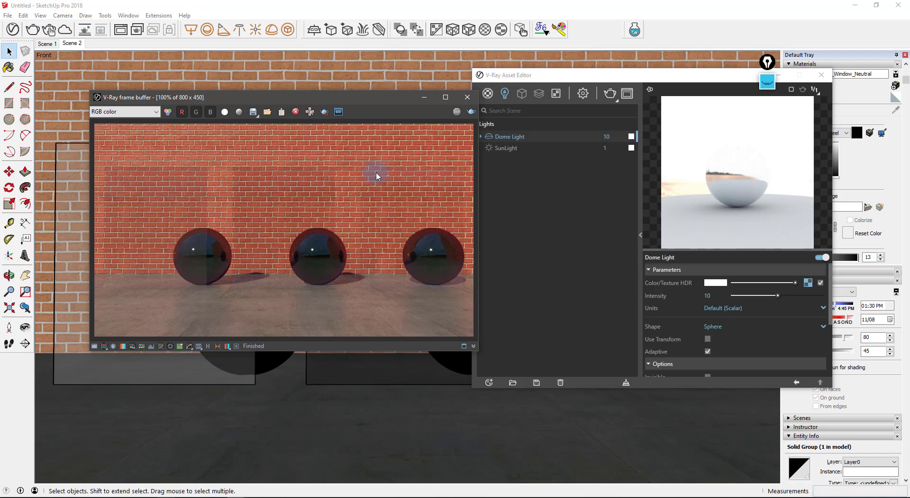
- Delete the Glass, Glass#1 and Glass_Window_Neutral materials
{"action": "left_click", "coordinate": [487, 93]}
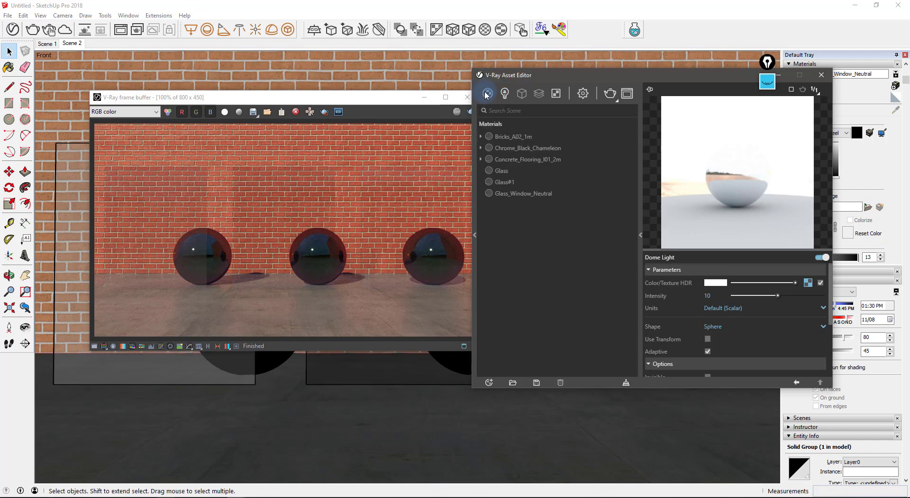
{"action": "left_click", "coordinate": [503, 172]}
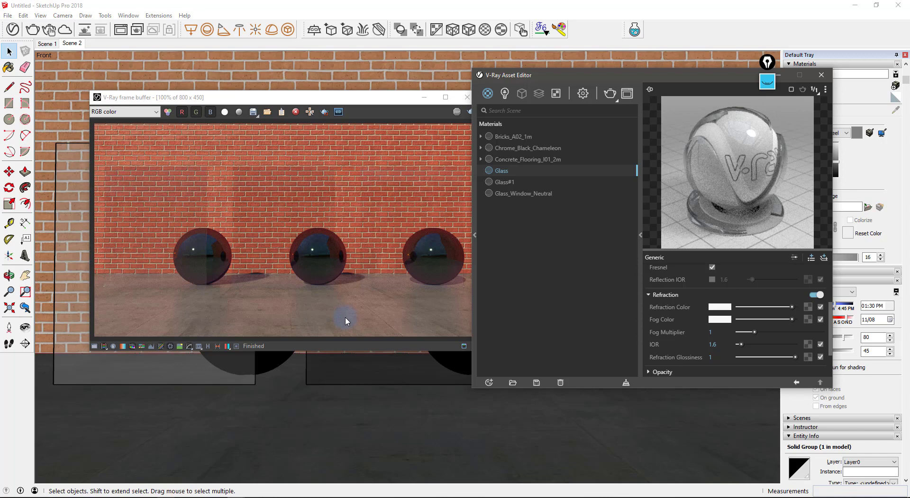
{"action": "left_click", "coordinate": [516, 194]}
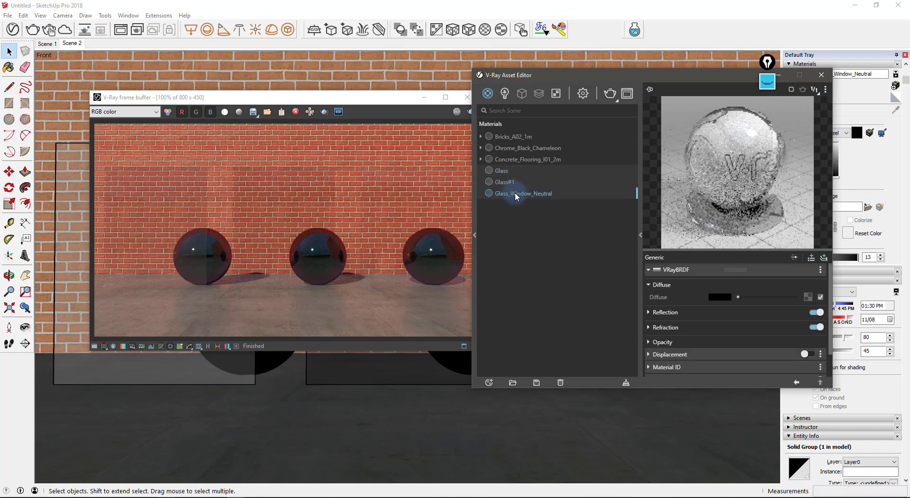
{"action": "left_click", "coordinate": [560, 383]}
{"action": "left_click", "coordinate": [560, 383]}
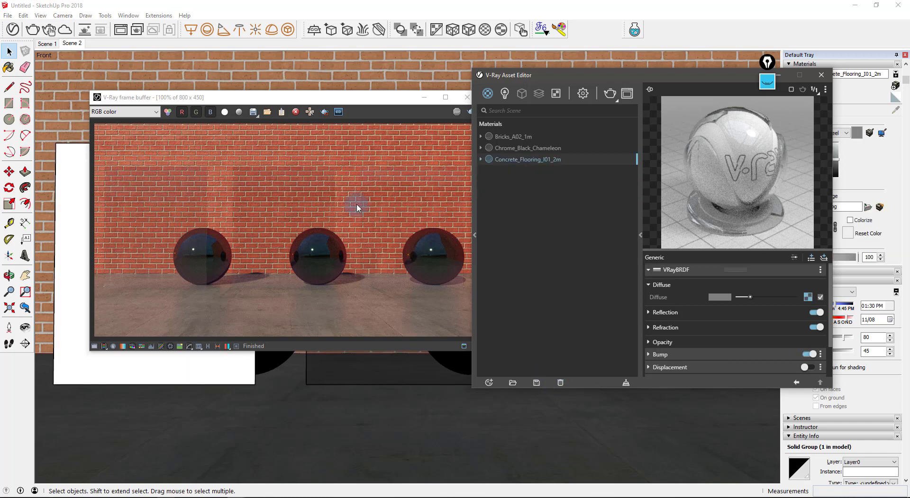
- Add a new Generic material and rename it Glass Railling
{"action": "left_click", "coordinate": [494, 94]}
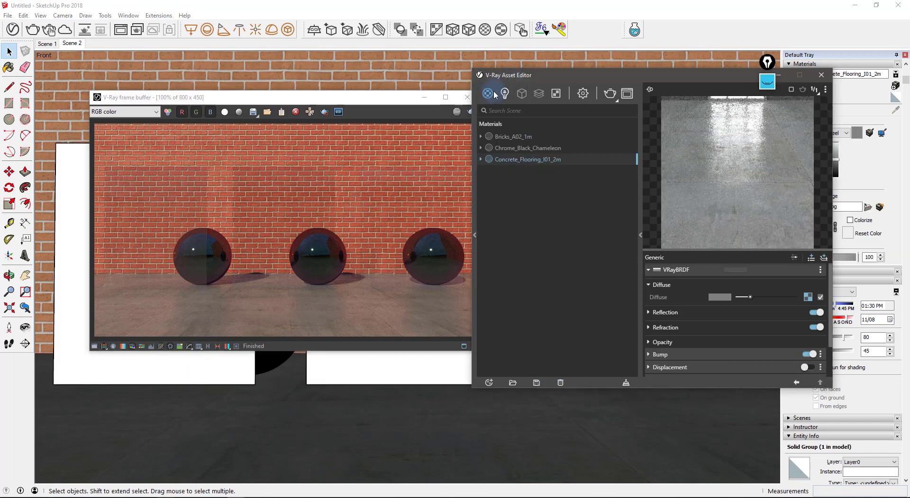
{"action": "left_click", "coordinate": [494, 95]}
{"action": "left_click", "coordinate": [512, 111]}
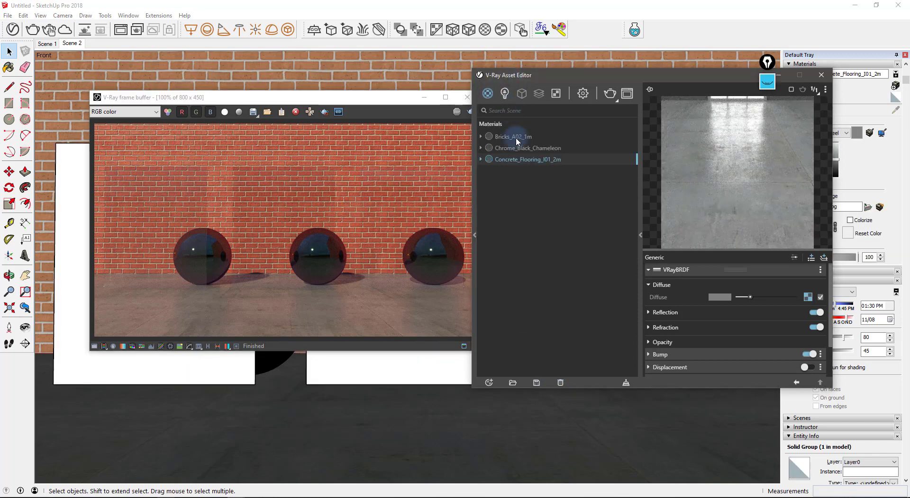
{"action": "double_click", "coordinate": [504, 170]}
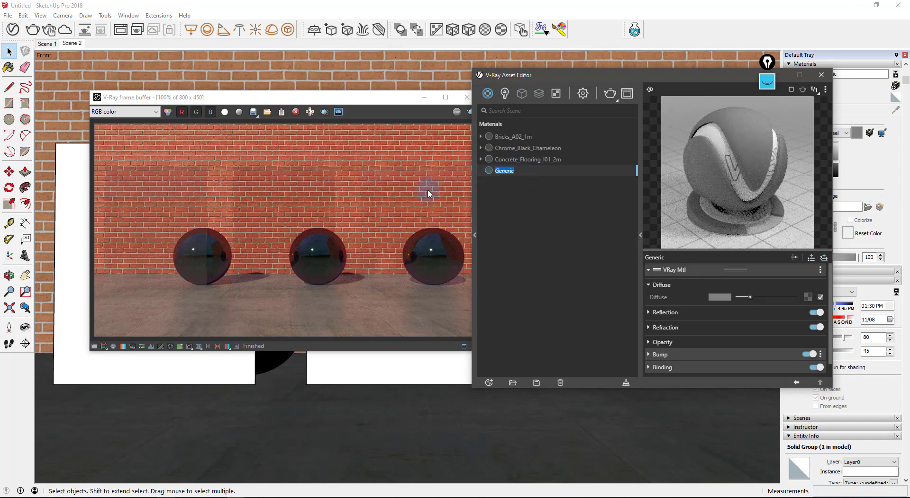
{"action": "type", "text": "Glass Railling"}
- Set Glass Railling's reflection and refraction colours to white and turn Fresnel off
{"action": "left_click_drag", "start_coordinate": [706, 249], "coordinate": [699, 184]}
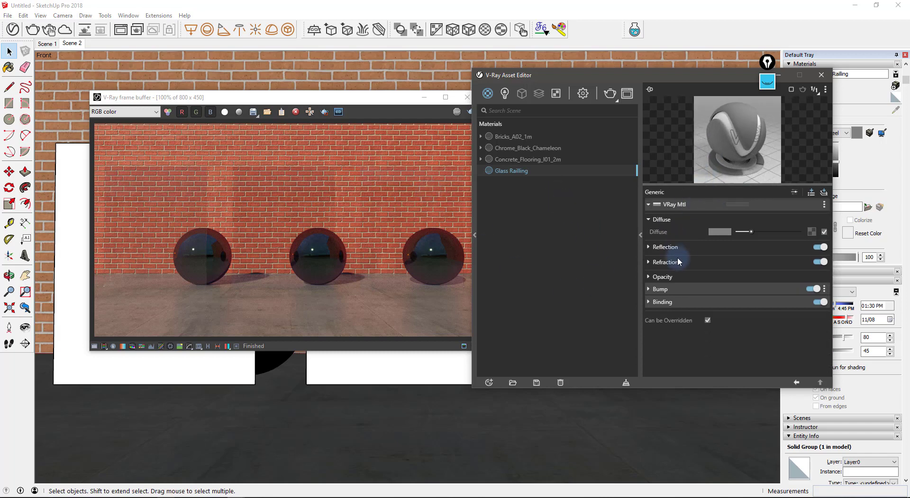
{"action": "left_click", "coordinate": [668, 248]}
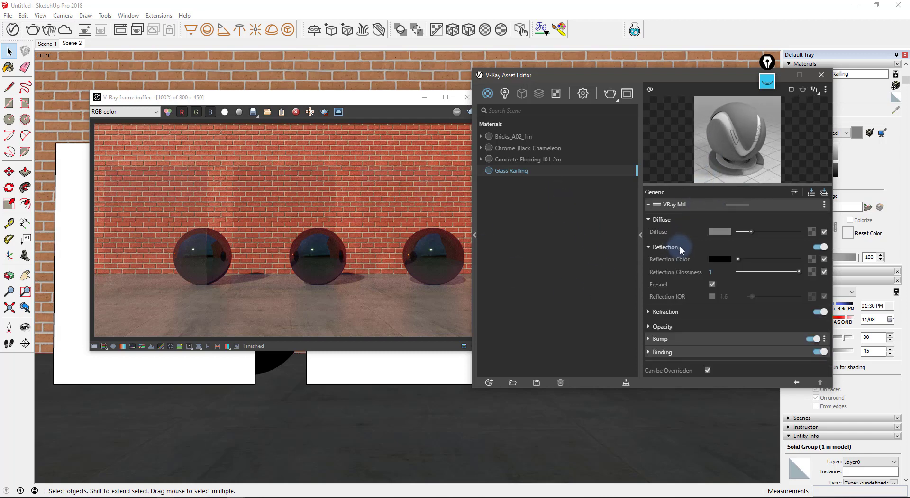
{"action": "left_click_drag", "start_coordinate": [751, 259], "coordinate": [809, 262]}
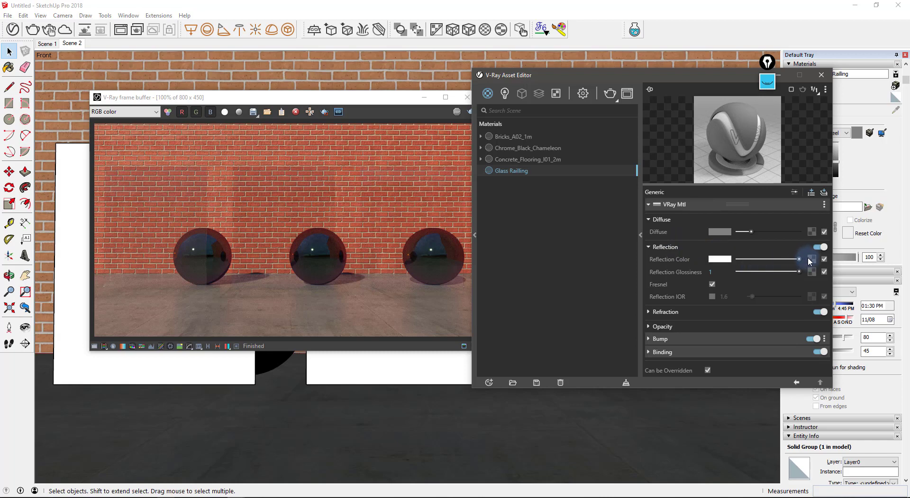
{"action": "left_click", "coordinate": [678, 314]}
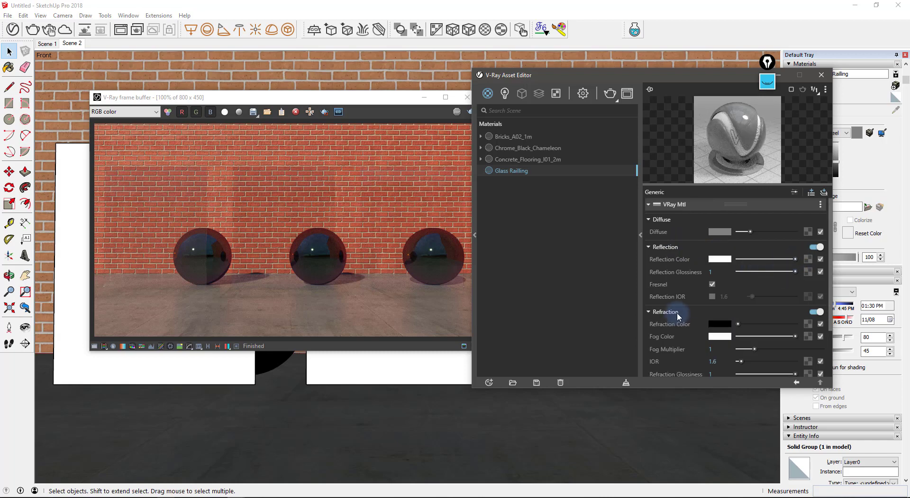
{"action": "scroll", "coordinate": [683, 314], "scroll_direction": "down", "scroll_amount": 1}
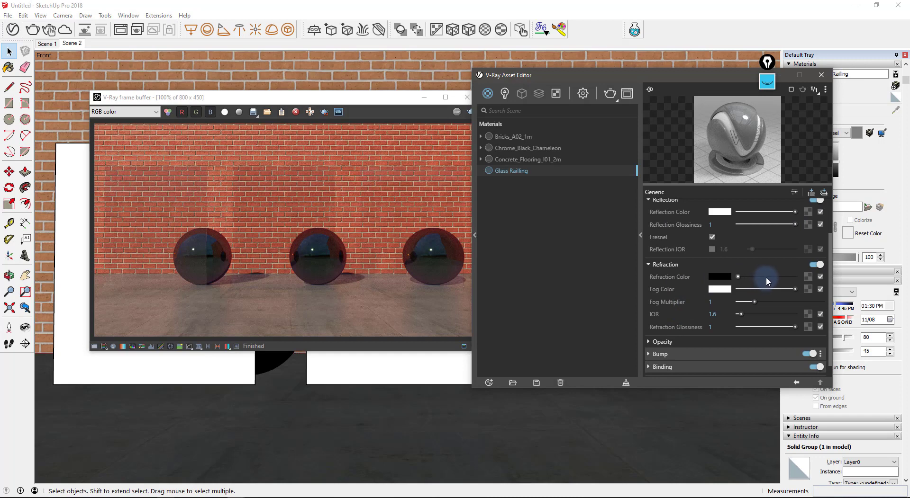
{"action": "left_click_drag", "start_coordinate": [766, 277], "coordinate": [805, 278]}
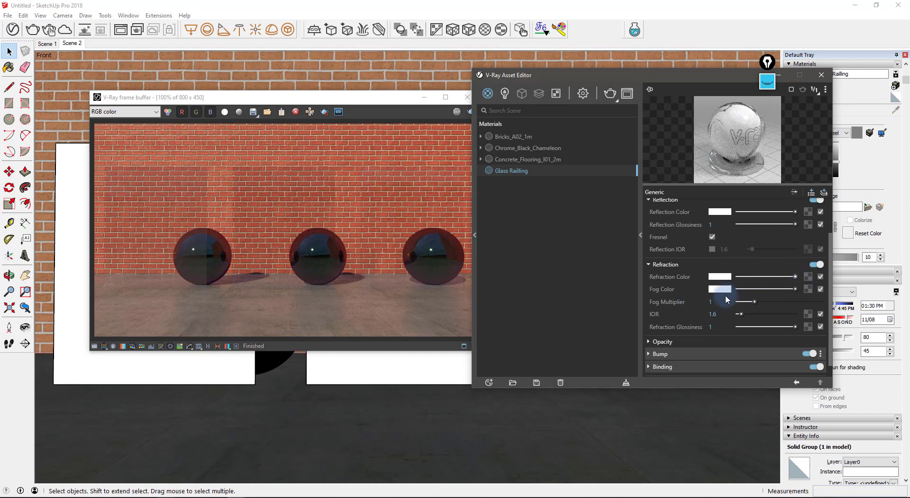
{"action": "scroll", "coordinate": [739, 273], "scroll_direction": "up", "scroll_amount": 1}
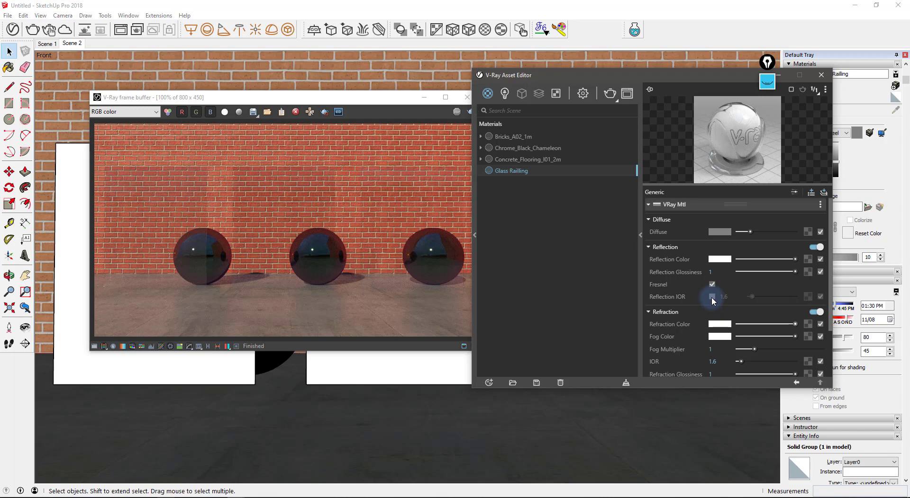
{"action": "left_click", "coordinate": [712, 284]}
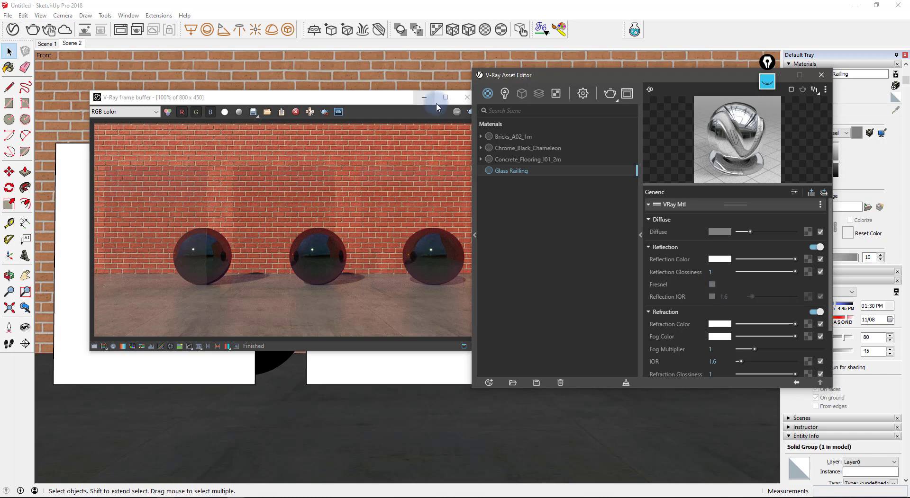
- Select the scene objects that use the Glass Railling material
{"action": "left_click", "coordinate": [292, 82]}
{"action": "left_click_drag", "start_coordinate": [292, 82], "coordinate": [270, 60]}
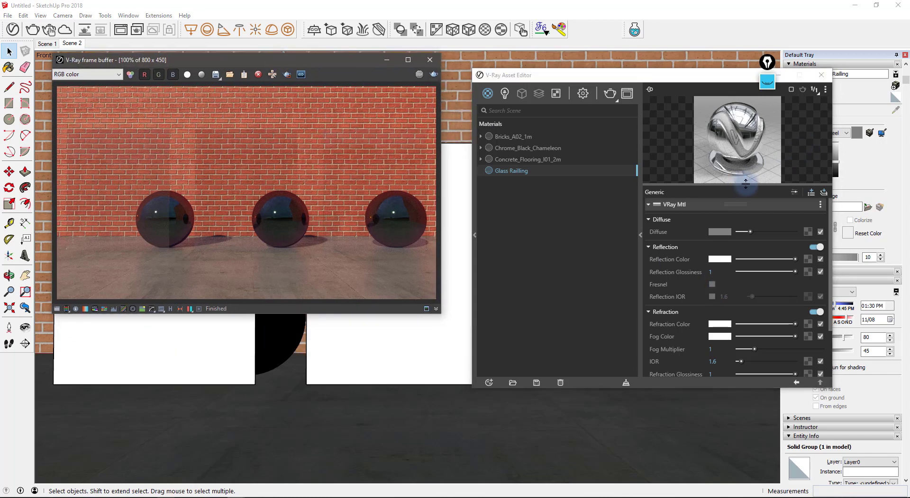
{"action": "left_click_drag", "start_coordinate": [745, 184], "coordinate": [745, 207]}
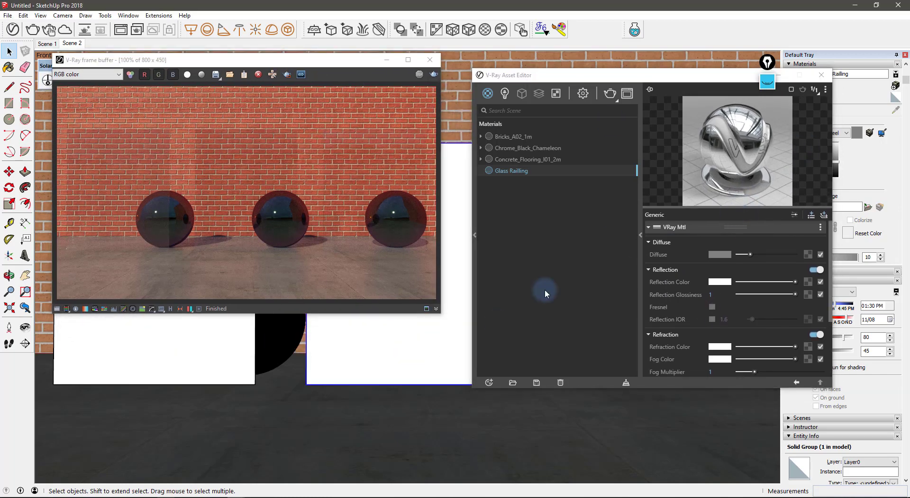
{"action": "right_click", "coordinate": [544, 171]}
{"action": "left_click", "coordinate": [554, 182]}
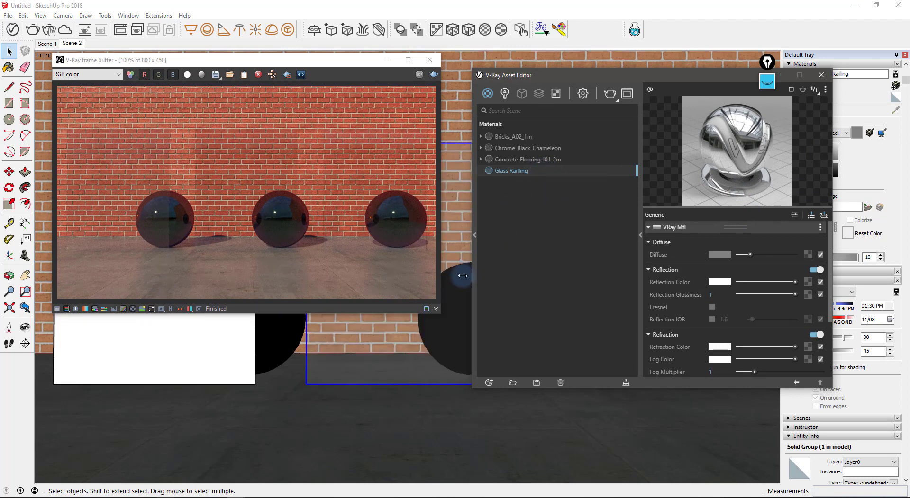
- Render only a region drawn around the middle panel
{"action": "left_click", "coordinate": [286, 75]}
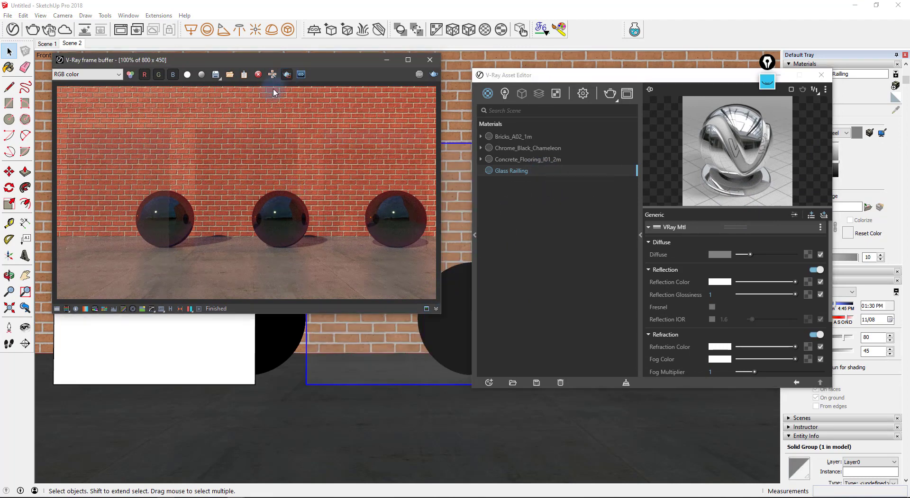
{"action": "left_click_drag", "start_coordinate": [237, 183], "coordinate": [317, 266]}
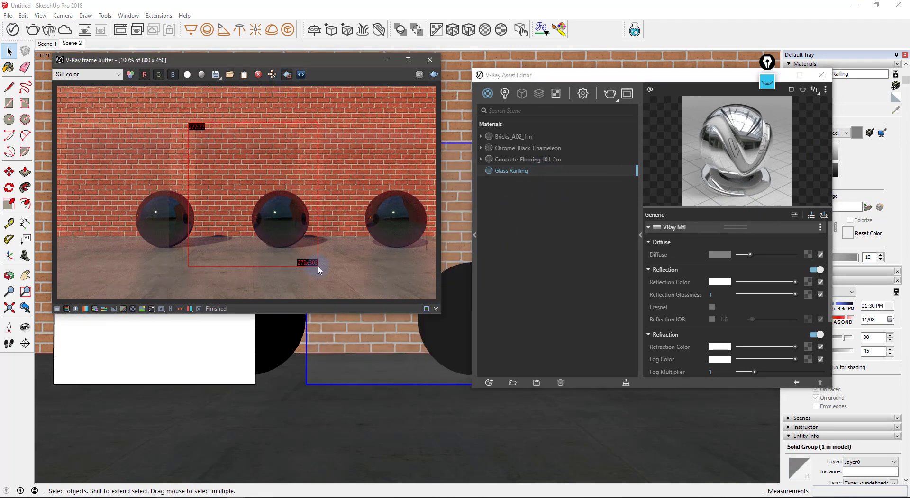
{"action": "left_click", "coordinate": [433, 75]}
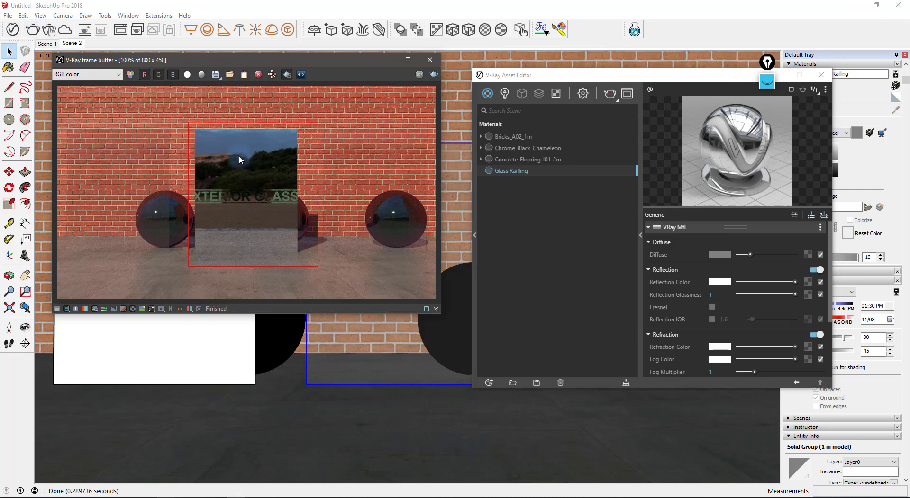
- Zoom and pan the region render to inspect the panel, then close the Asset Editor
{"action": "scroll", "coordinate": [239, 160], "scroll_direction": "up", "scroll_amount": 5}
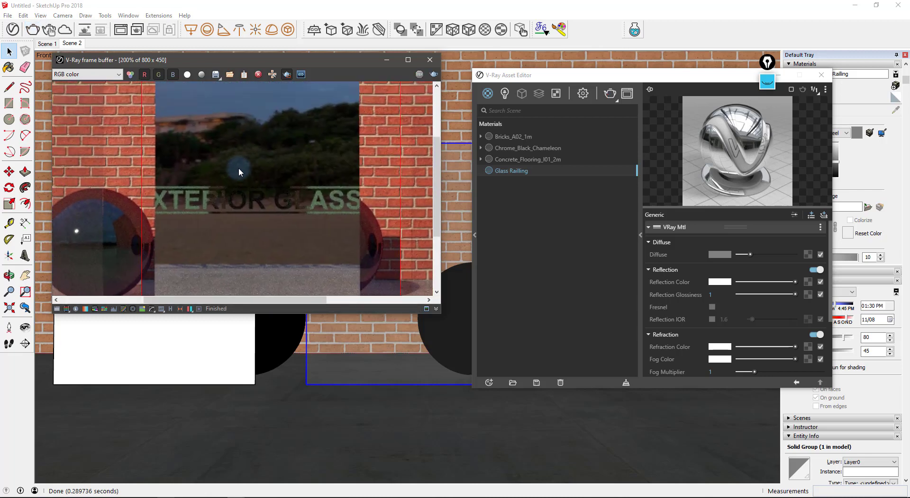
{"action": "scroll", "coordinate": [238, 167], "scroll_direction": "down", "scroll_amount": 5}
{"action": "scroll", "coordinate": [239, 200], "scroll_direction": "up", "scroll_amount": 5}
{"action": "middle_click_drag", "start_coordinate": [238, 199], "coordinate": [243, 201]}
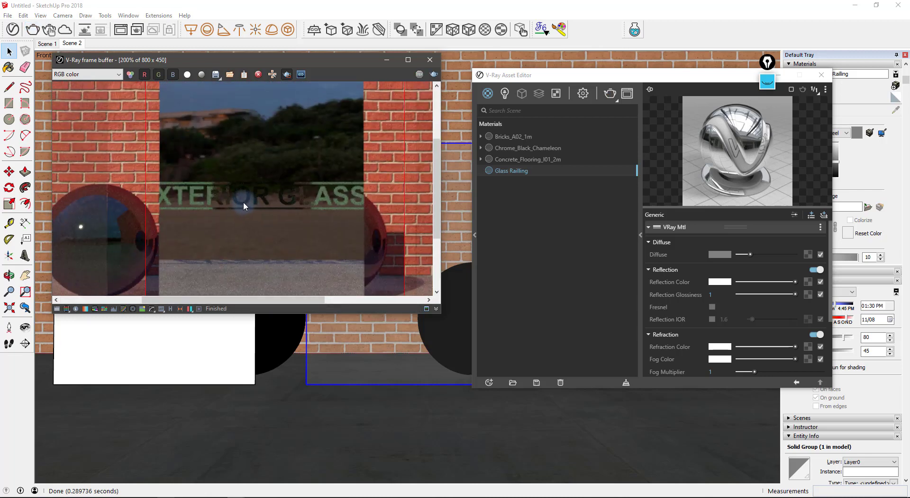
{"action": "scroll", "coordinate": [241, 198], "scroll_direction": "down", "scroll_amount": 5}
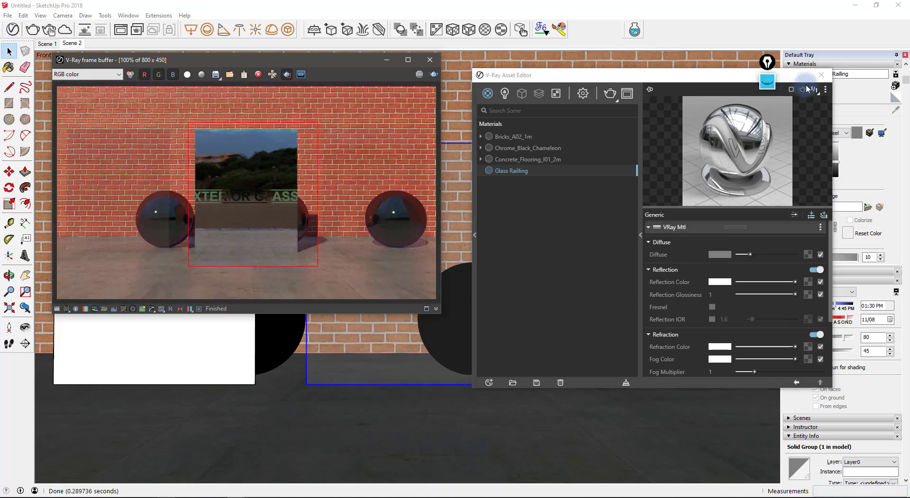
{"action": "left_click", "coordinate": [821, 74]}
{"action": "scroll", "coordinate": [610, 260], "scroll_direction": "down", "scroll_amount": 6}
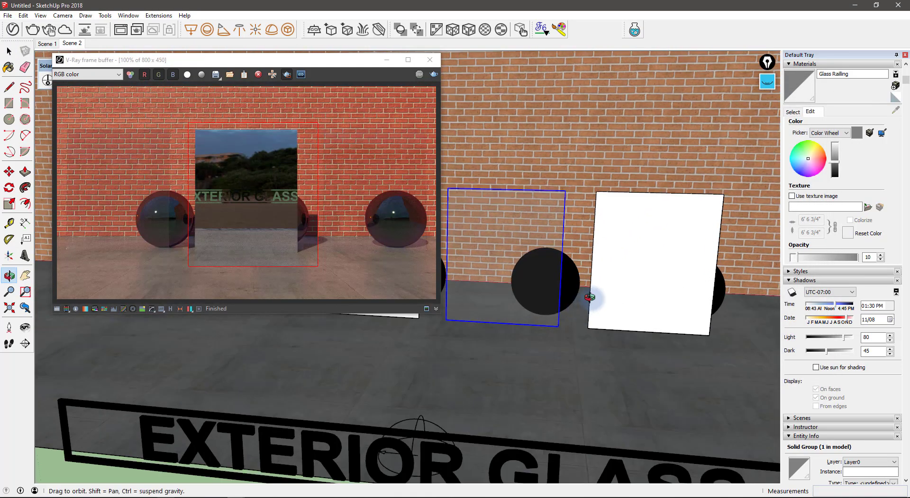
- Pan the zoomed render, then switch to the Scene 2 view
{"action": "scroll", "coordinate": [607, 306], "scroll_direction": "down", "scroll_amount": 3}
{"action": "scroll", "coordinate": [248, 198], "scroll_direction": "up", "scroll_amount": 5}
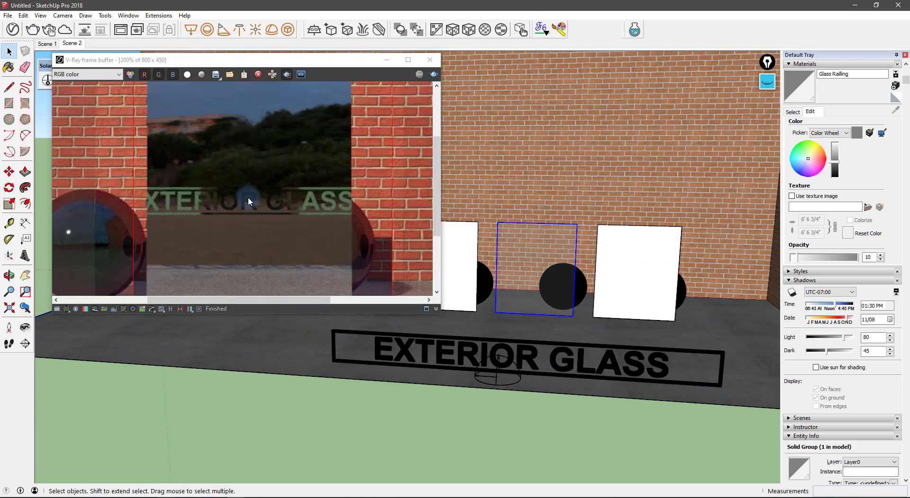
{"action": "middle_click_drag", "start_coordinate": [248, 197], "coordinate": [276, 195]}
{"action": "scroll", "coordinate": [275, 194], "scroll_direction": "down", "scroll_amount": 5}
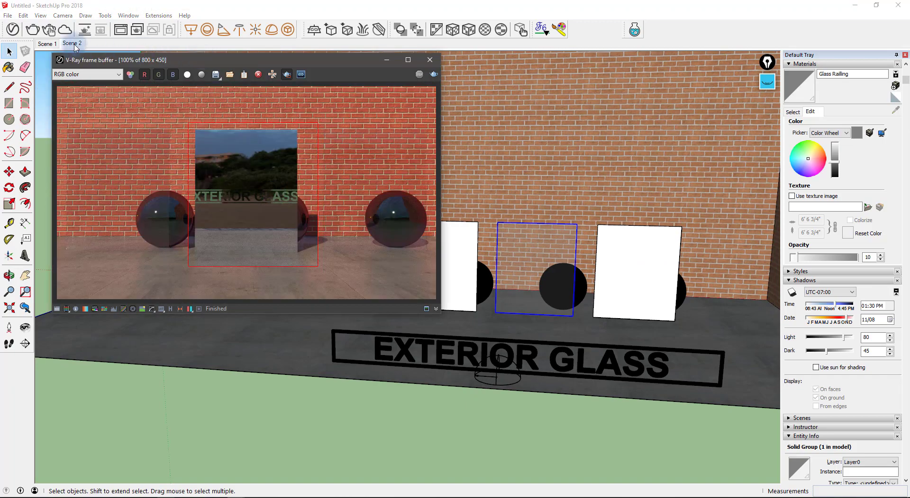
{"action": "left_click", "coordinate": [73, 44]}
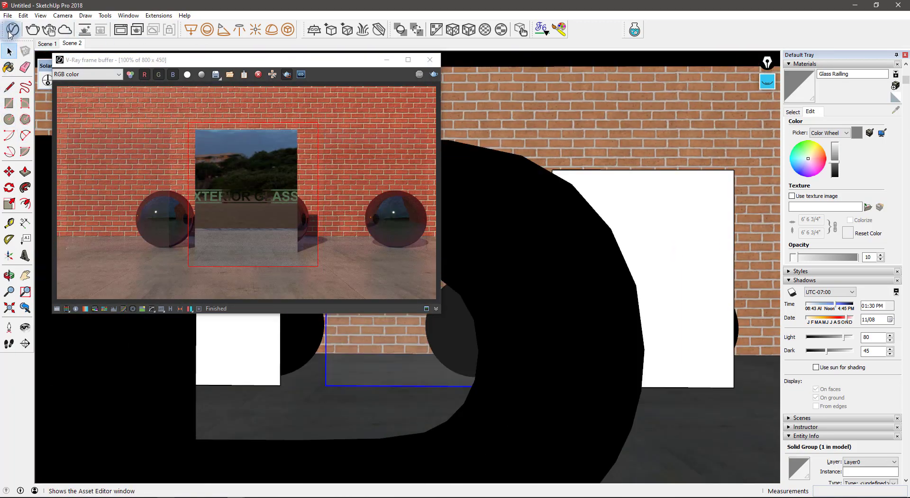
- Set Glass Railling's Reflection Glossiness to 0.75, render, and bring up Chrome's exterior glass images
{"action": "left_click", "coordinate": [12, 30]}
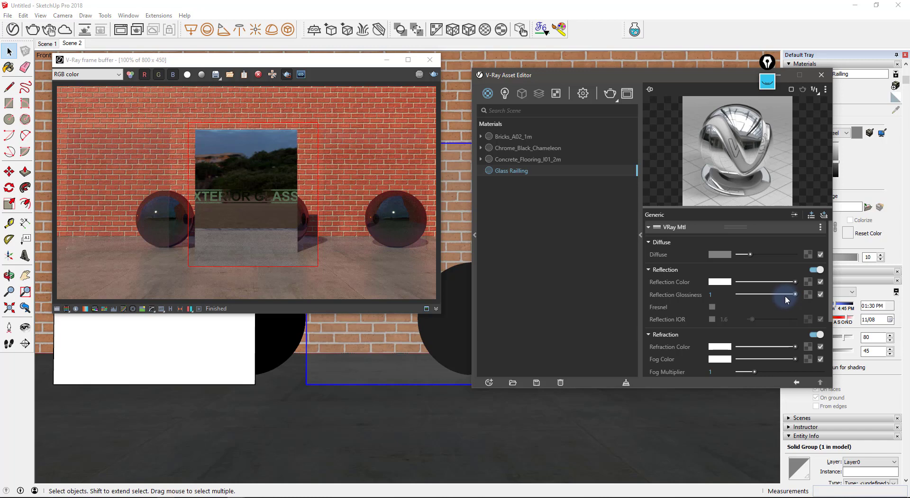
{"action": "left_click_drag", "start_coordinate": [785, 295], "coordinate": [782, 295]}
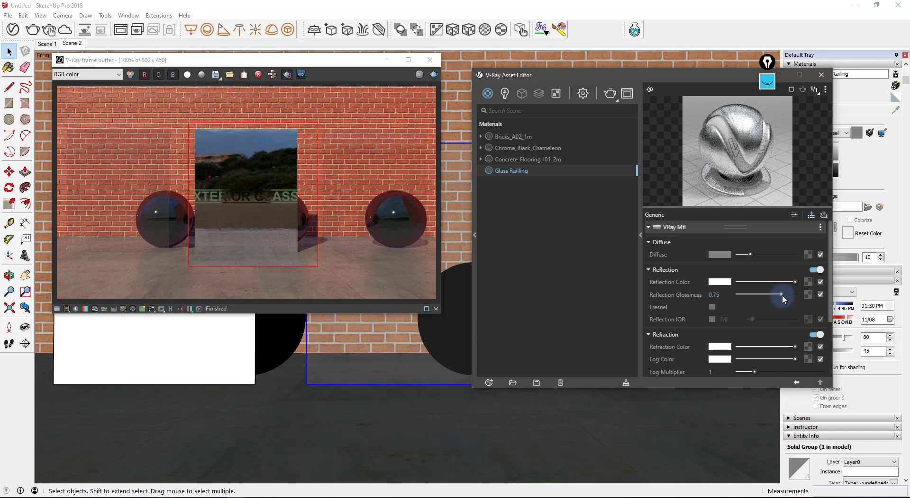
{"action": "left_click", "coordinate": [433, 74]}
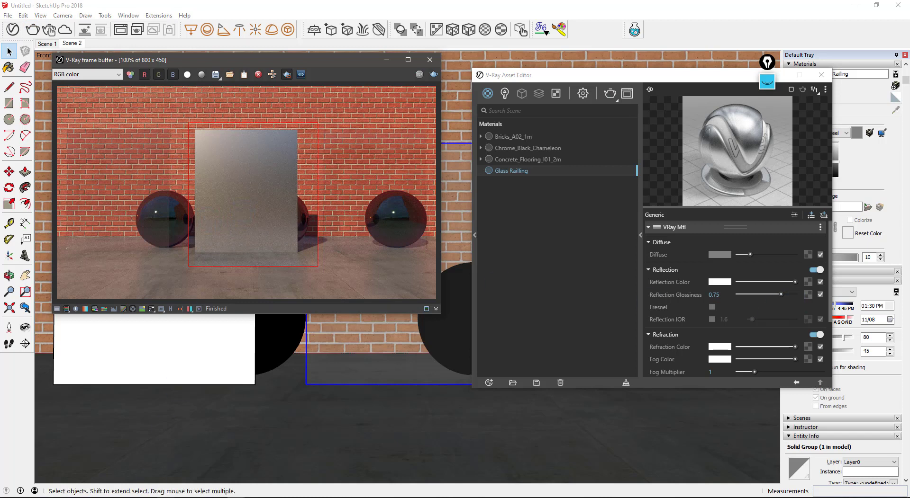
{"action": "left_click", "coordinate": [157, 497]}
{"action": "left_click", "coordinate": [157, 497]}
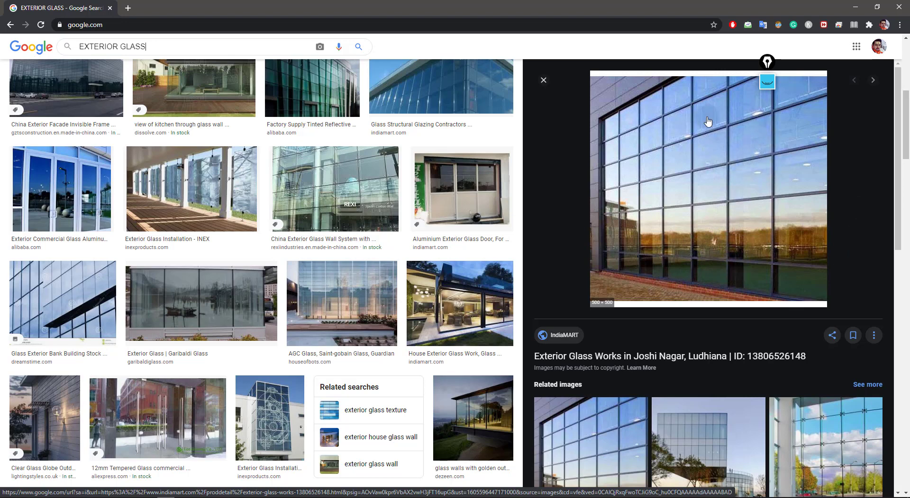
- Minimize Chrome to get back to SketchUp's frame buffer and Asset Editor
{"action": "left_click", "coordinate": [855, 7]}
{"action": "left_click", "coordinate": [532, 223]}
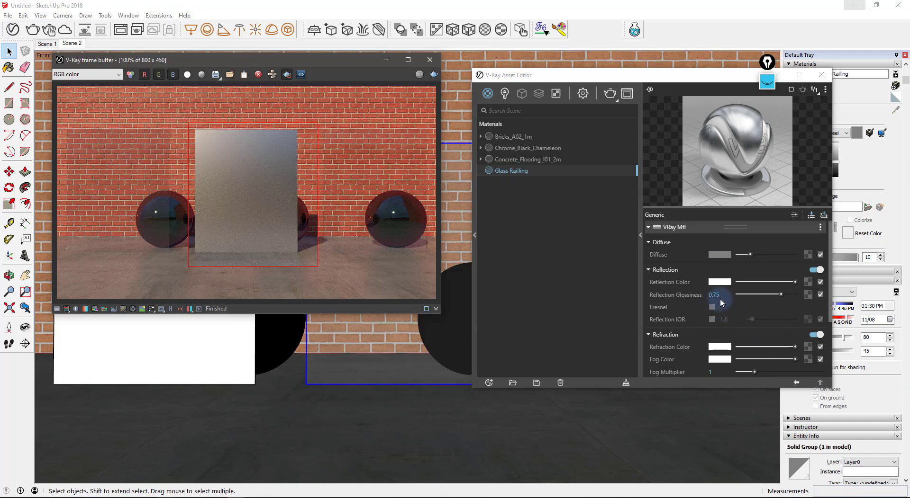
- Turn Fresnel back on and enable the Reflection IOR override for Glass Railling
{"action": "left_click", "coordinate": [711, 311]}
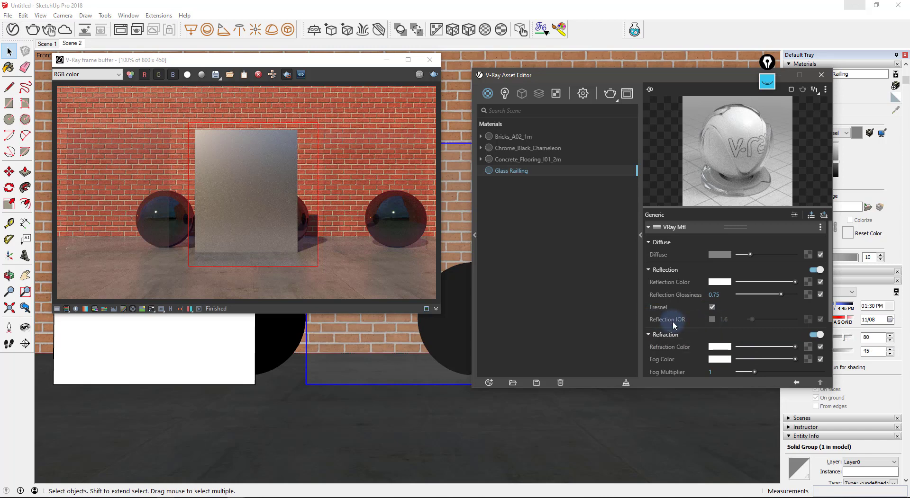
{"action": "left_click", "coordinate": [711, 320]}
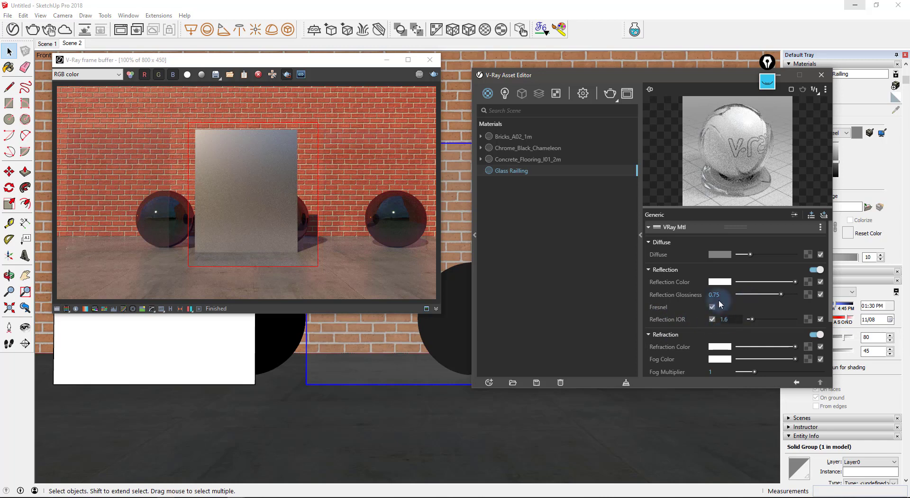
{"action": "left_click_drag", "start_coordinate": [702, 193], "coordinate": [702, 177]}
{"action": "left_click_drag", "start_coordinate": [702, 388], "coordinate": [711, 478]}
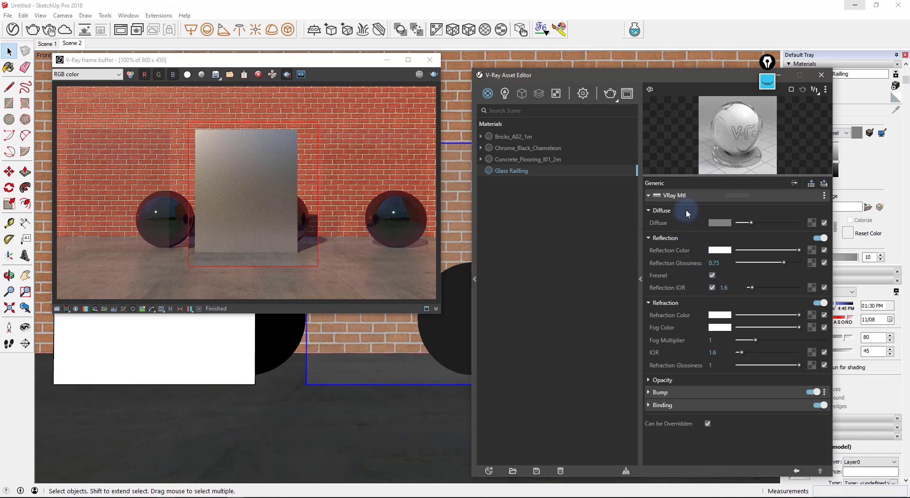
{"action": "left_click", "coordinate": [486, 94]}
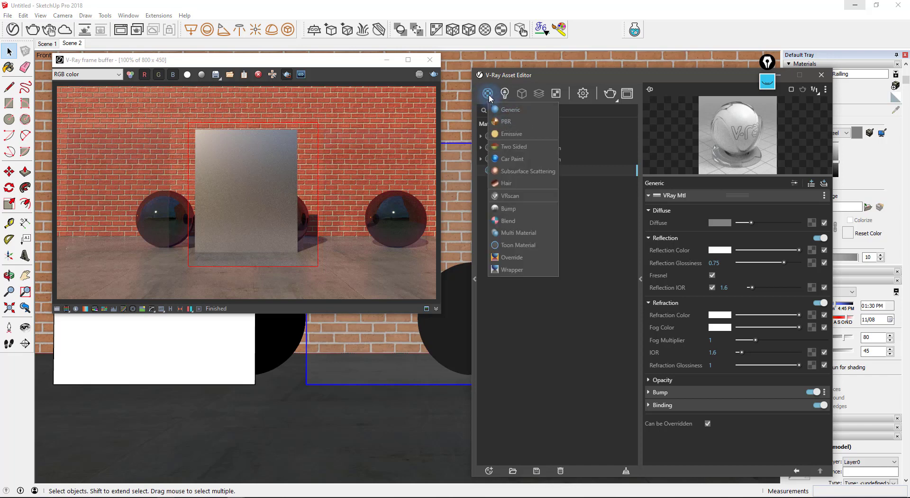
{"action": "left_click", "coordinate": [581, 259]}
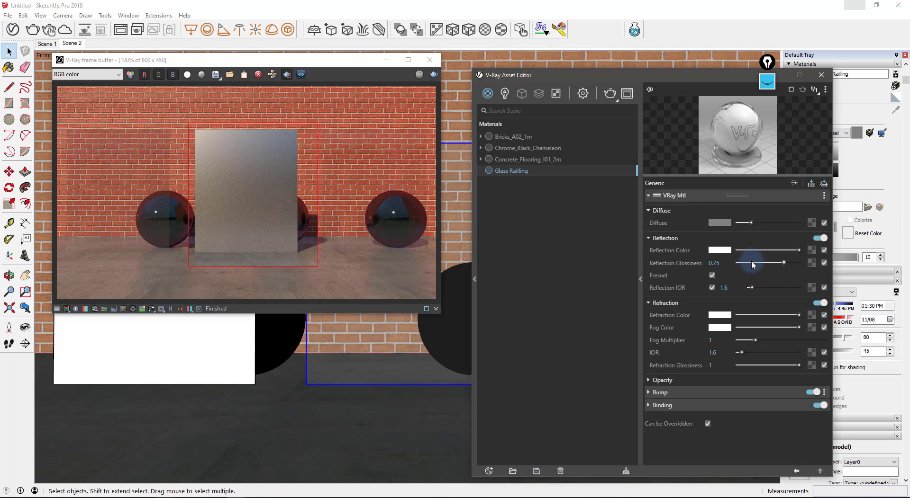
- Restore Reflection Glossiness to 1, draw a render region over the left panel, and set Reflection IOR to 3
{"action": "left_click_drag", "start_coordinate": [802, 251], "coordinate": [807, 261]}
{"action": "left_click_drag", "start_coordinate": [63, 127], "coordinate": [182, 284]}
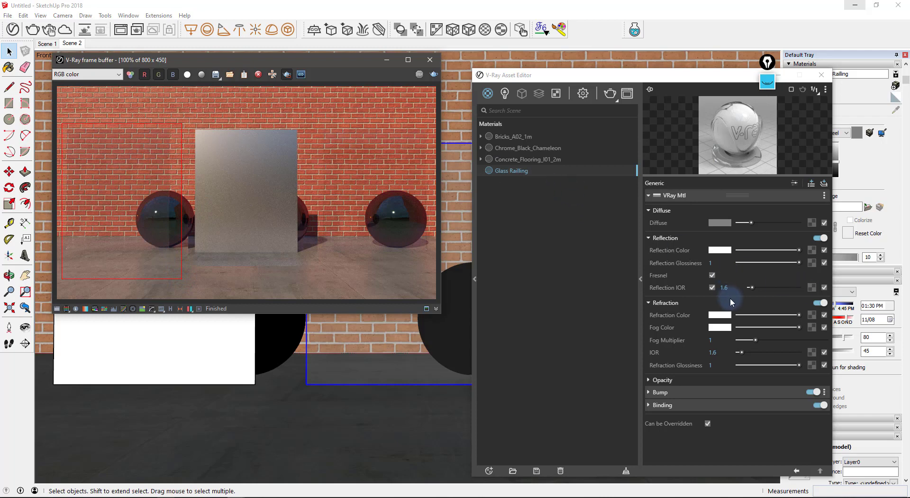
{"action": "left_click", "coordinate": [720, 289]}
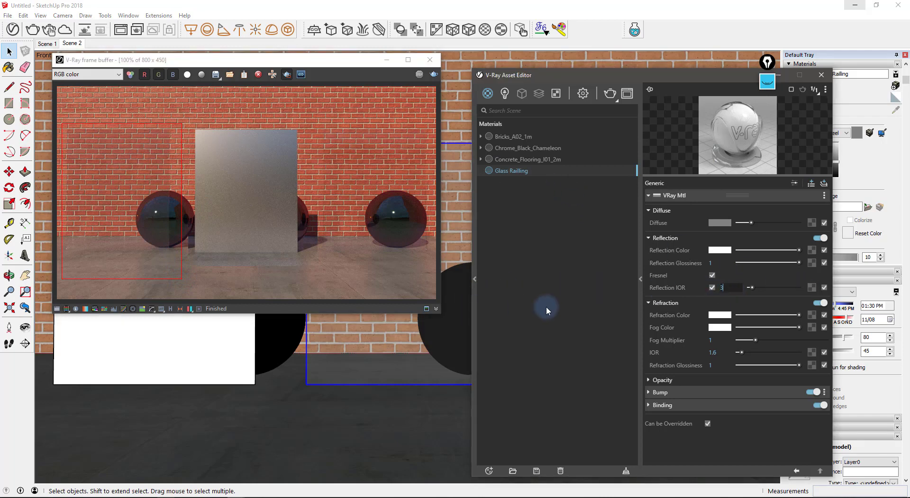
{"action": "type", "text": "3"}
{"action": "key", "text": "Return"}
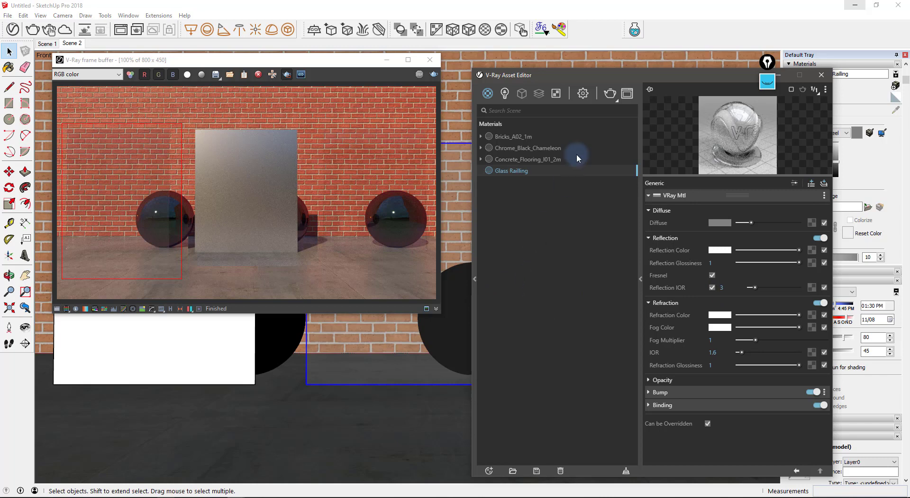
- Render with the updated glass and compare against the exterior glass reference images
{"action": "left_click", "coordinate": [609, 95]}
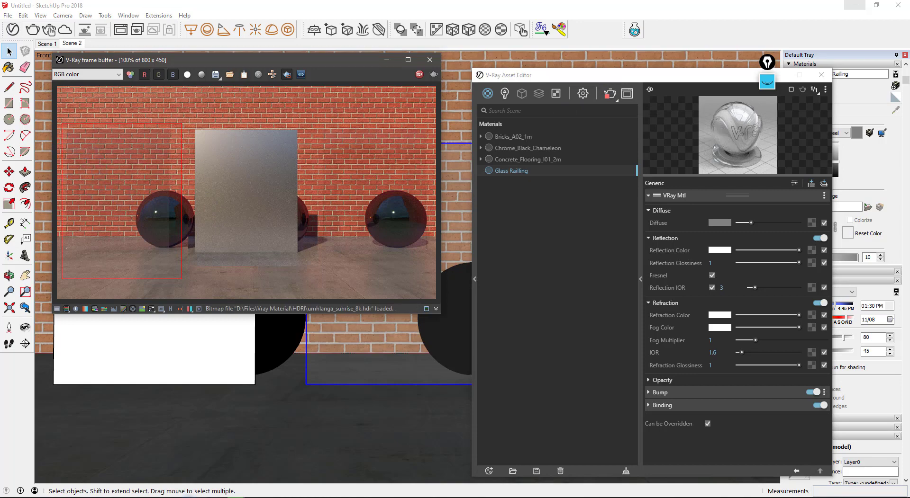
{"action": "left_click", "coordinate": [194, 497]}
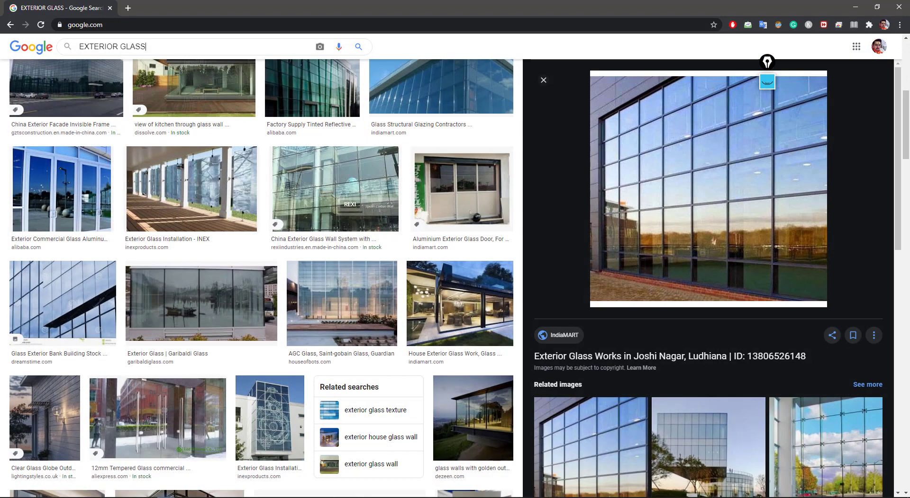
{"action": "left_click", "coordinate": [855, 7]}
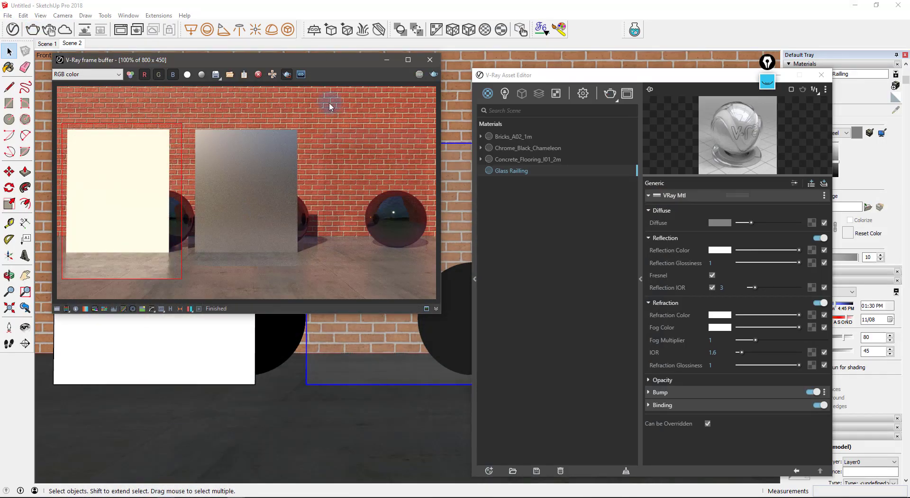
- Apply Glass Railling to the left white panel and re-render
{"action": "left_click", "coordinate": [196, 367]}
{"action": "right_click", "coordinate": [528, 175]}
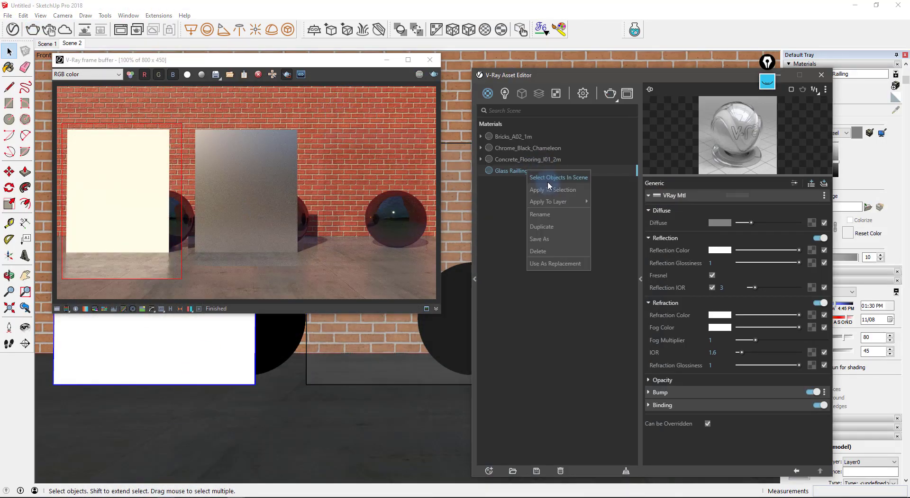
{"action": "left_click", "coordinate": [550, 189]}
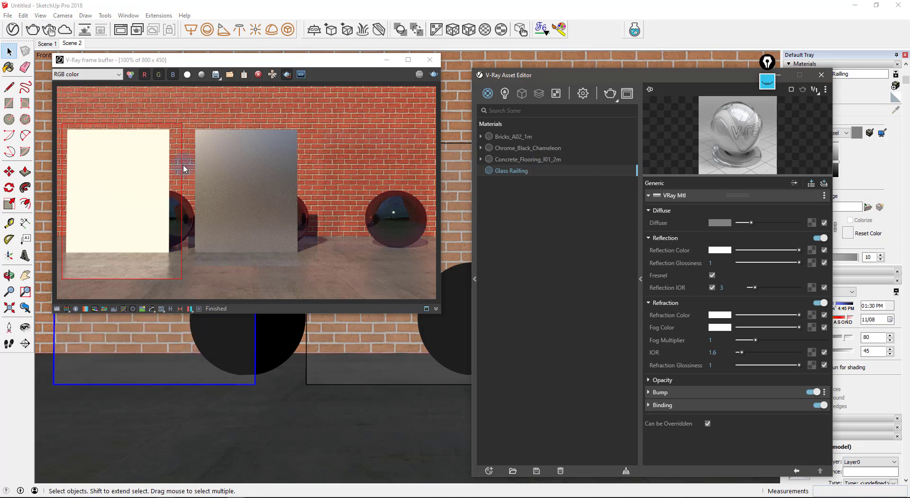
{"action": "left_click", "coordinate": [434, 75]}
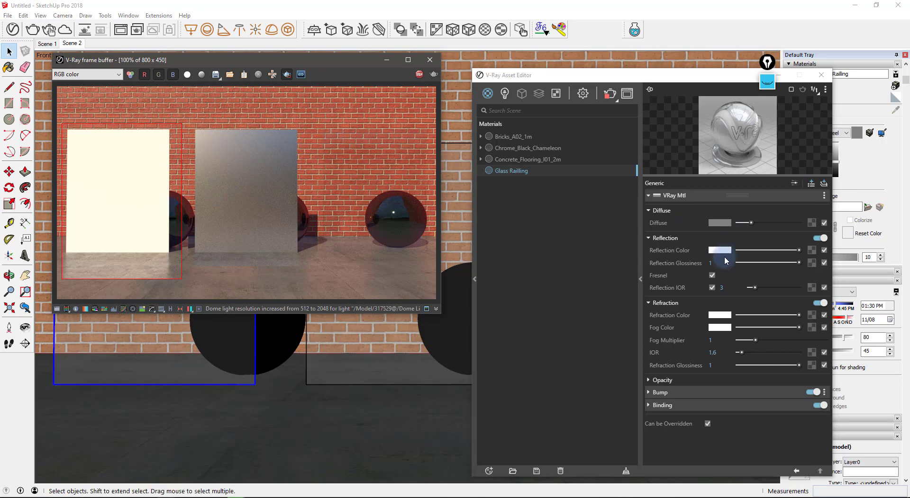
- Inspect the reflective left panel in the zoomed render, then set a render region around the centre panel
{"action": "left_click", "coordinate": [721, 288]}
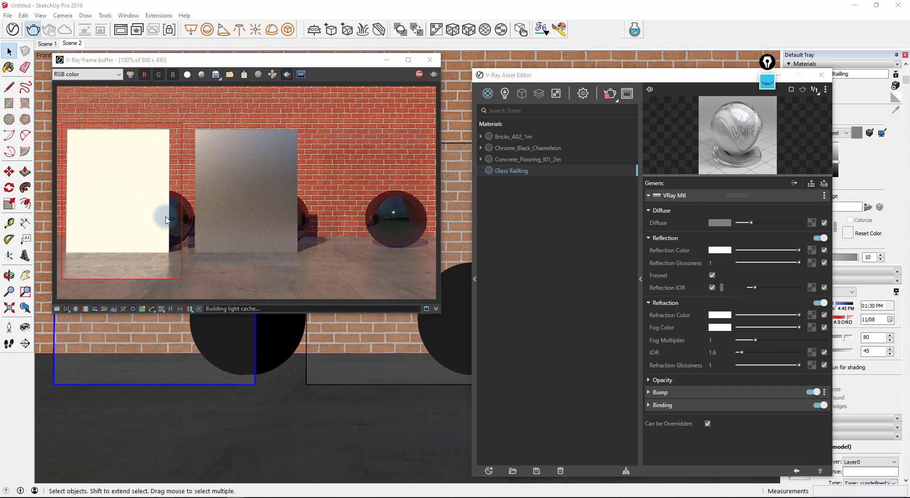
{"action": "scroll", "coordinate": [103, 146], "scroll_direction": "up", "scroll_amount": 2}
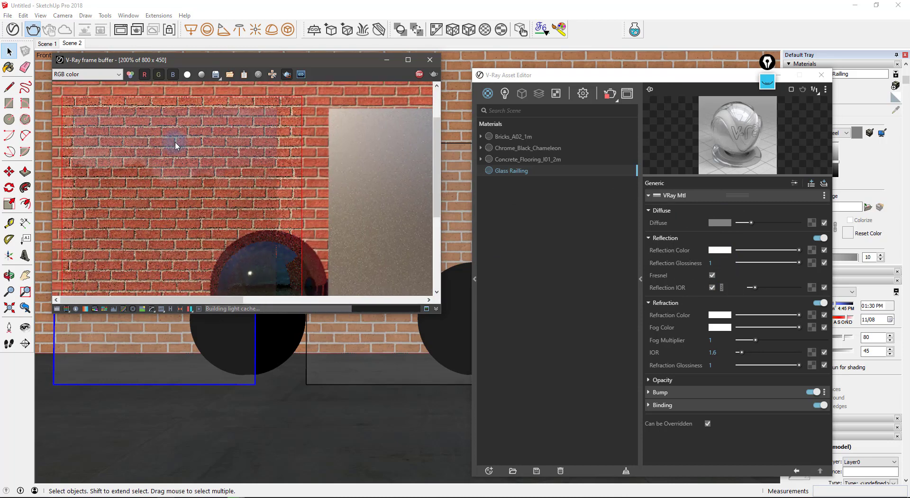
{"action": "scroll", "coordinate": [194, 191], "scroll_direction": "down", "scroll_amount": 2}
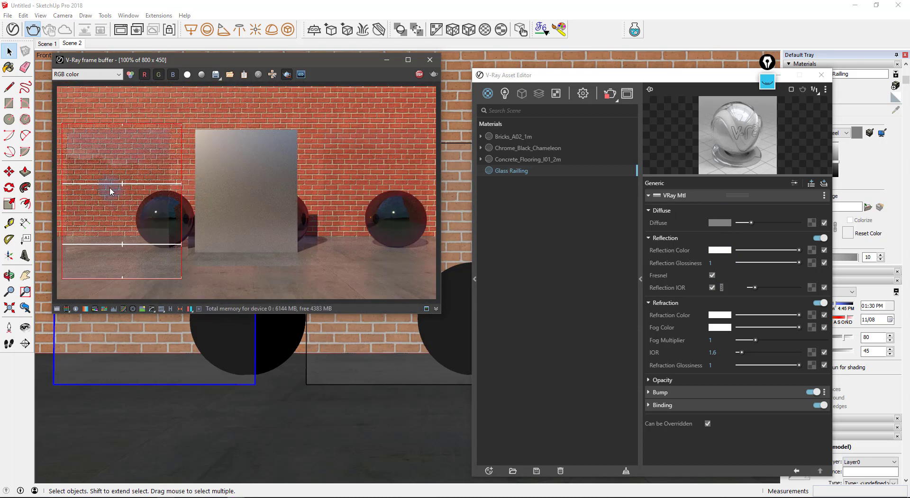
{"action": "scroll", "coordinate": [96, 146], "scroll_direction": "up", "scroll_amount": 2}
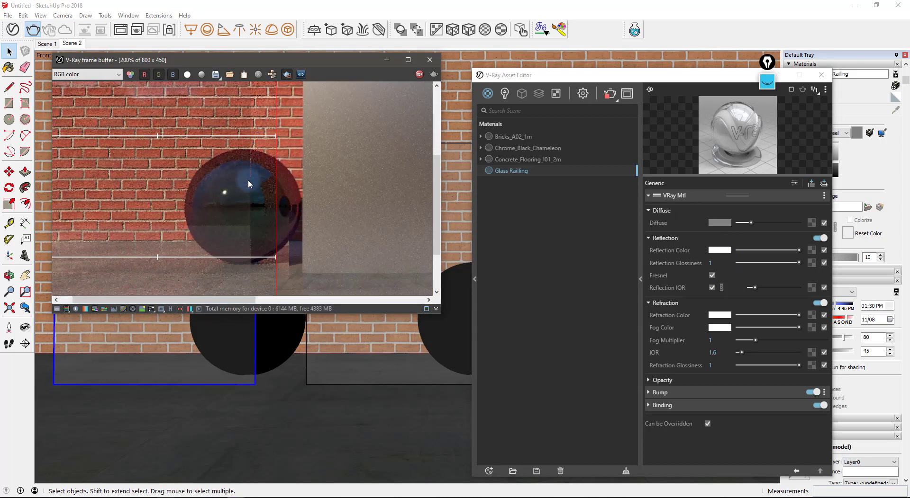
{"action": "middle_click_drag", "start_coordinate": [249, 183], "coordinate": [186, 189]}
{"action": "scroll", "coordinate": [71, 146], "scroll_direction": "down", "scroll_amount": 2}
{"action": "scroll", "coordinate": [74, 147], "scroll_direction": "up", "scroll_amount": 2}
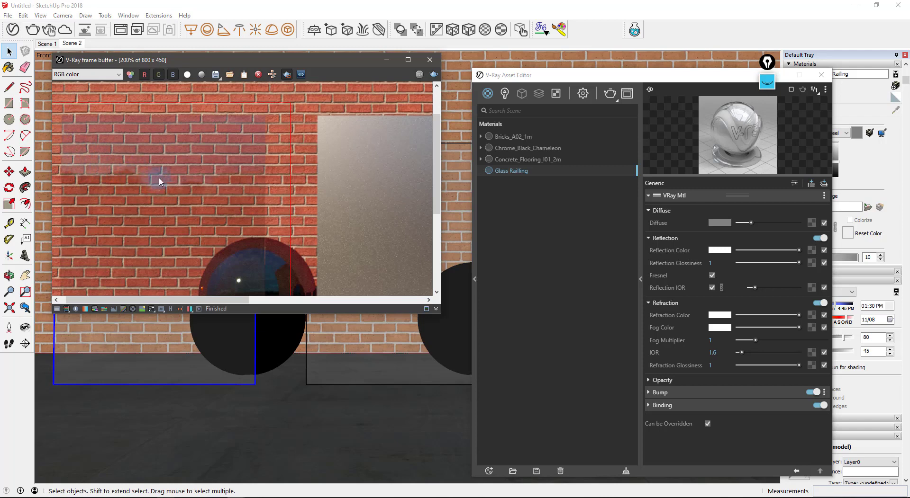
{"action": "middle_click_drag", "start_coordinate": [167, 180], "coordinate": [179, 174]}
{"action": "scroll", "coordinate": [179, 175], "scroll_direction": "down", "scroll_amount": 1}
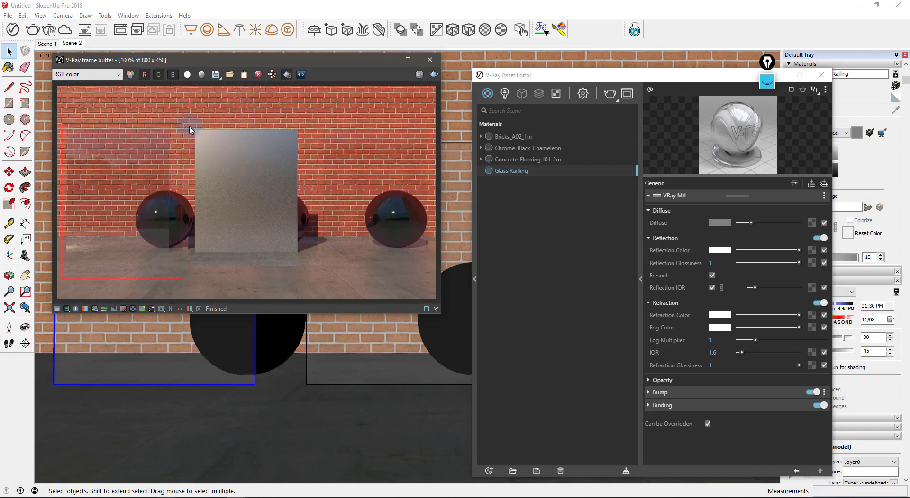
{"action": "left_click_drag", "start_coordinate": [185, 123], "coordinate": [309, 278]}
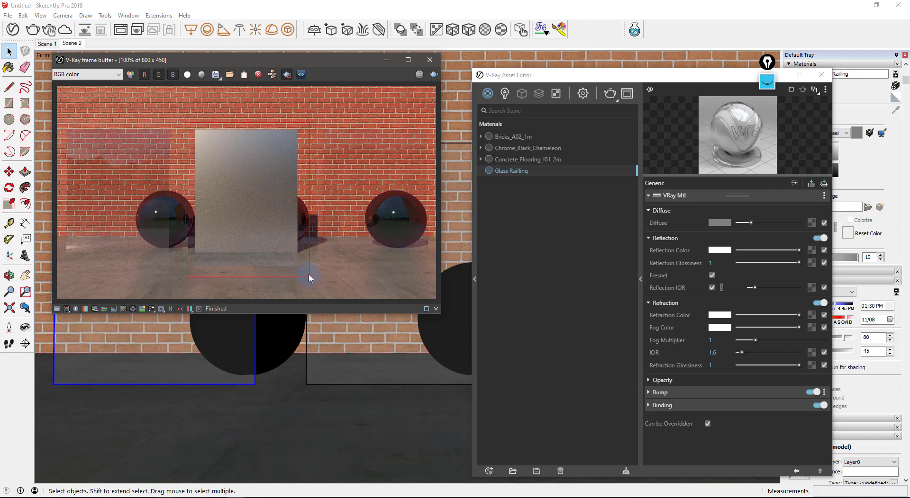
{"action": "right_click", "coordinate": [534, 171]}
- Apply Glass Railing to the selection, then duplicate it and rename the copy Glass Panel
{"action": "left_click", "coordinate": [558, 193]}
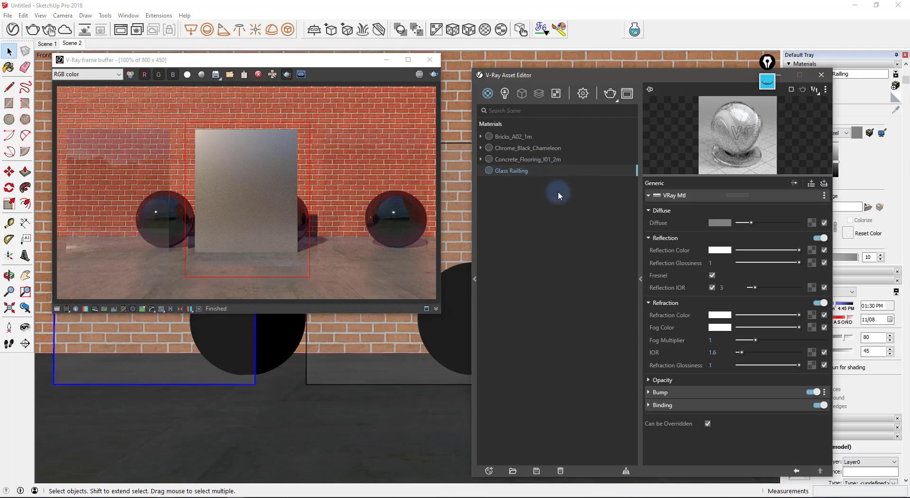
{"action": "right_click", "coordinate": [528, 171]}
{"action": "left_click", "coordinate": [543, 228]}
{"action": "double_click", "coordinate": [537, 182]}
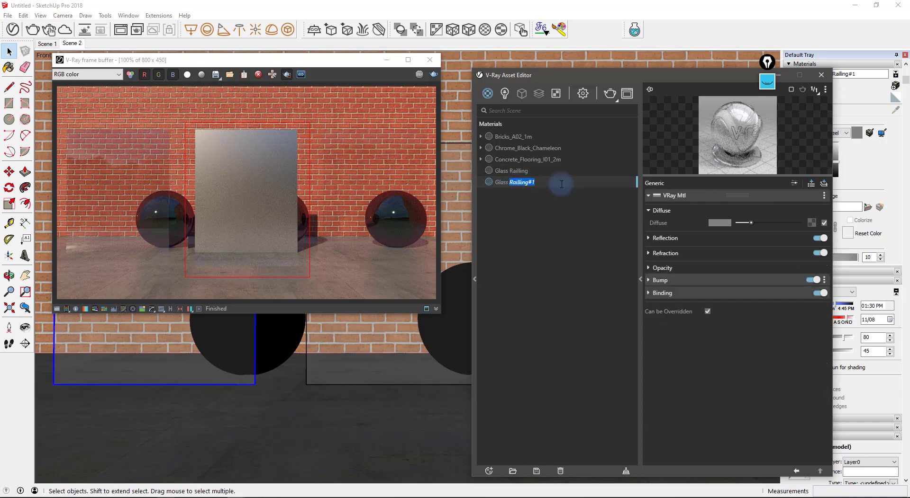
{"action": "type", "text": "Panel"}
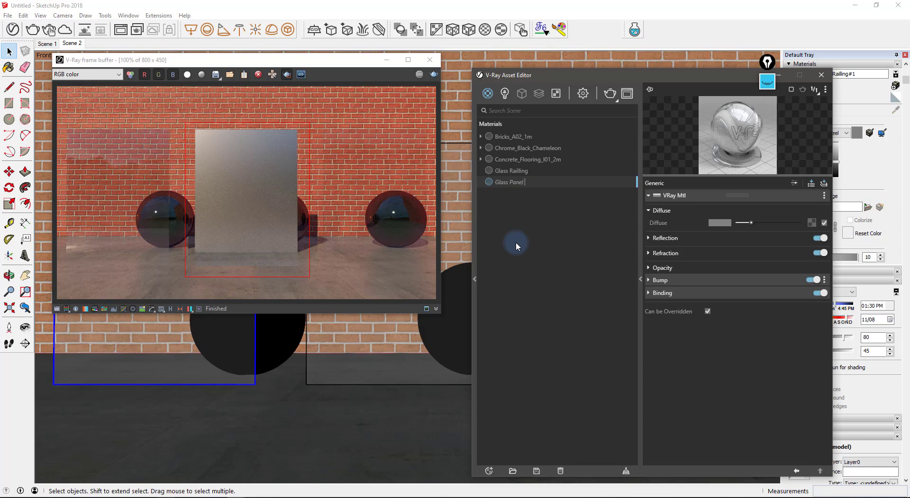
{"action": "left_click", "coordinate": [516, 242]}
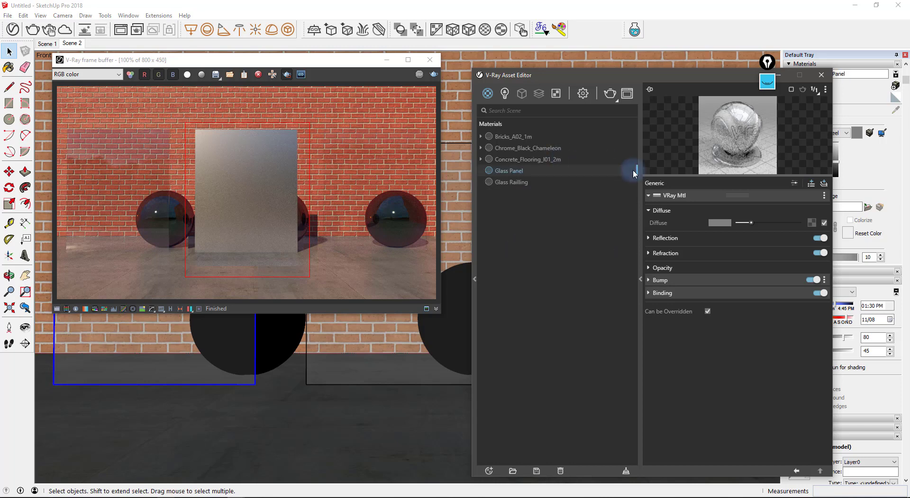
- Set Glass Panel's Reflection IOR to 10
{"action": "left_click", "coordinate": [688, 237]}
{"action": "double_click", "coordinate": [721, 288]}
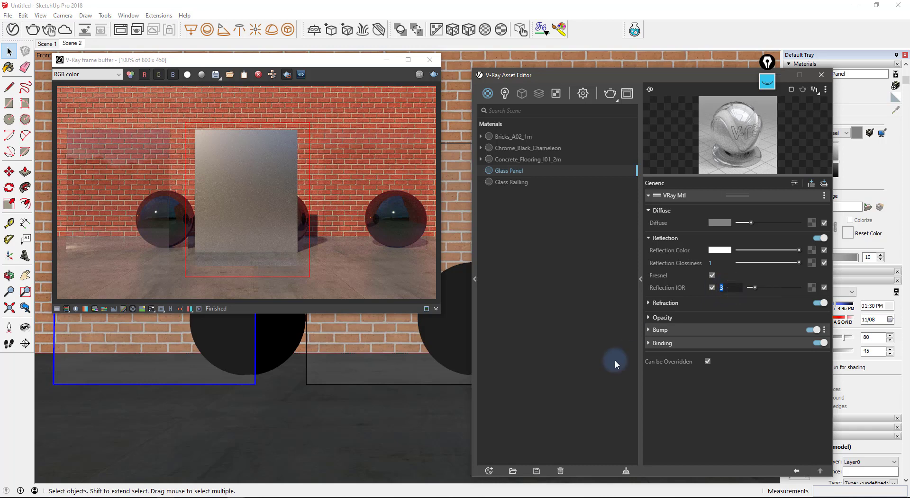
{"action": "type", "text": "10"}
{"action": "key", "text": "Return"}
- Apply the Glass Panel material to the selected object in the model
{"action": "left_click", "coordinate": [353, 350]}
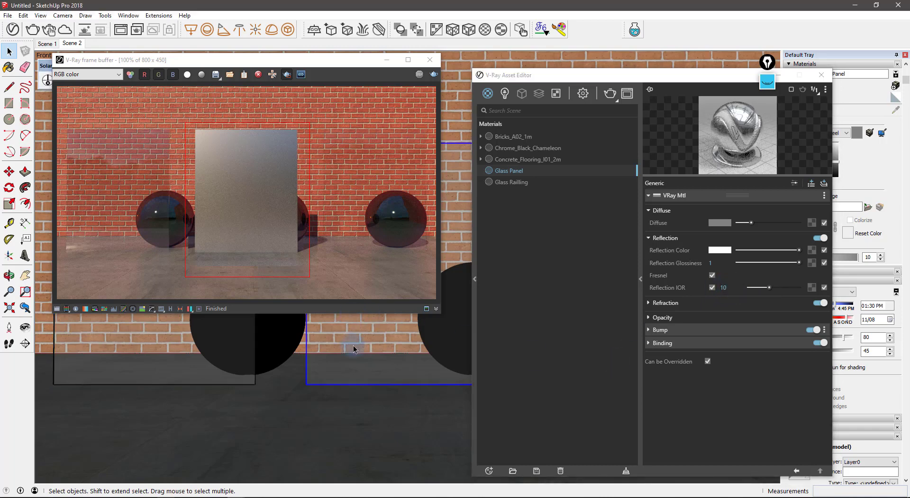
{"action": "left_click", "coordinate": [523, 171]}
{"action": "right_click", "coordinate": [521, 169]}
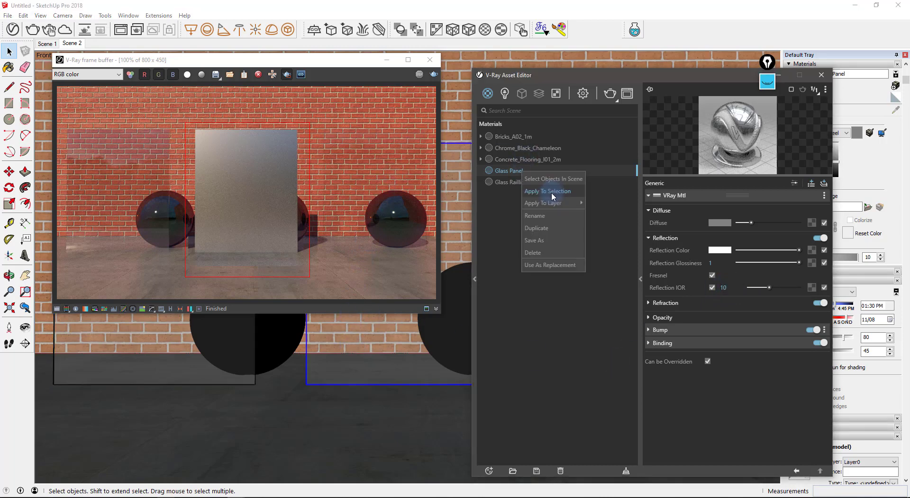
{"action": "left_click", "coordinate": [542, 187]}
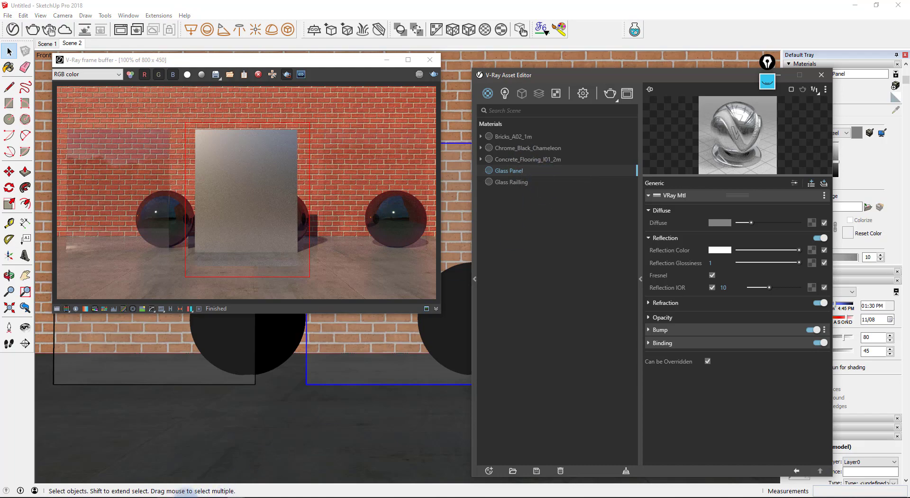
{"action": "left_click", "coordinate": [165, 497]}
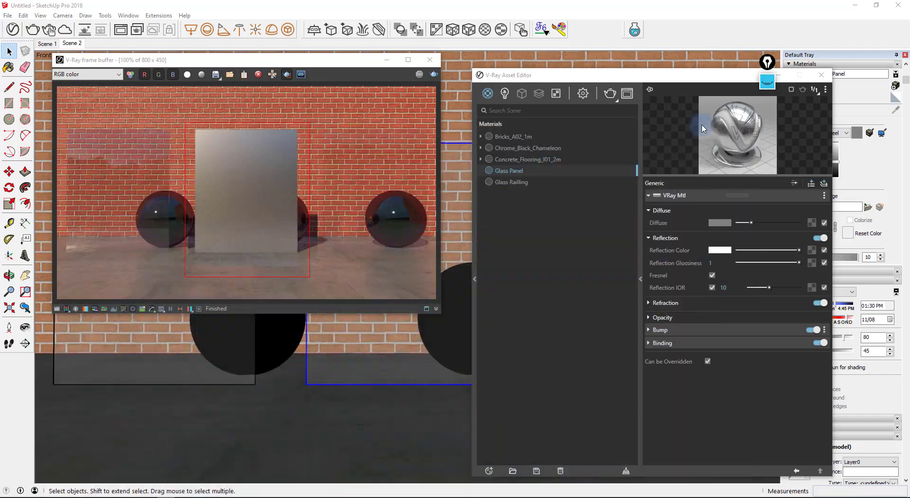
{"action": "left_click", "coordinate": [502, 258]}
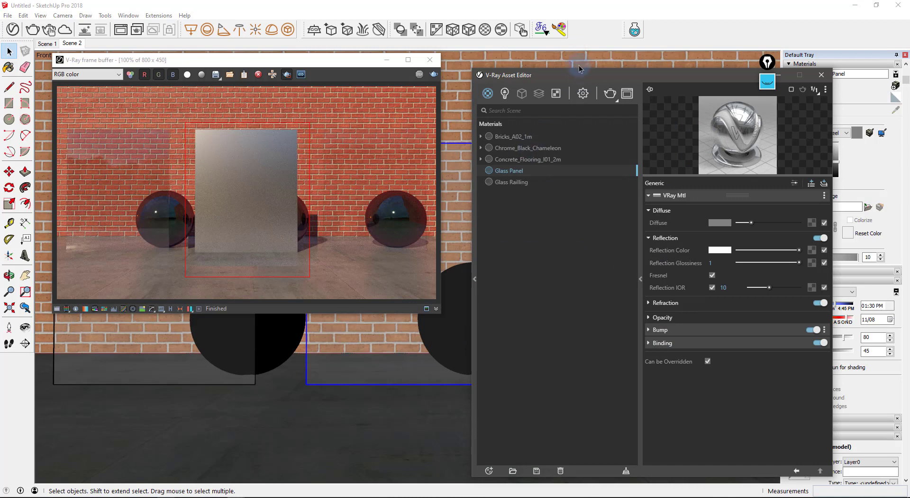
- Move the Asset Editor aside and duplicate Glass Panel as Glass Panel#1
{"action": "mouse_move", "coordinate": [586, 74]}
{"action": "left_mouse_down"}
{"action": "mouse_move", "coordinate": [325, 96]}
{"action": "mouse_move", "coordinate": [190, 76]}
{"action": "mouse_move", "coordinate": [200, 63]}
{"action": "left_mouse_up"}
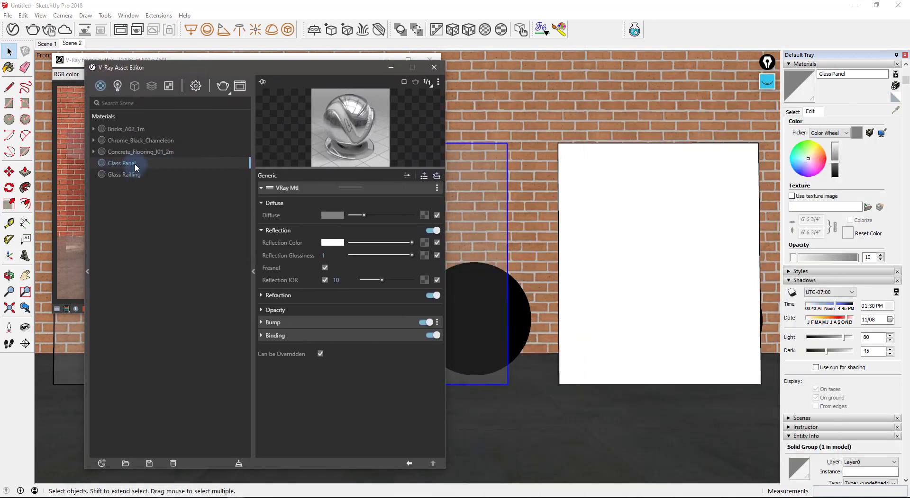
{"action": "right_click", "coordinate": [135, 166]}
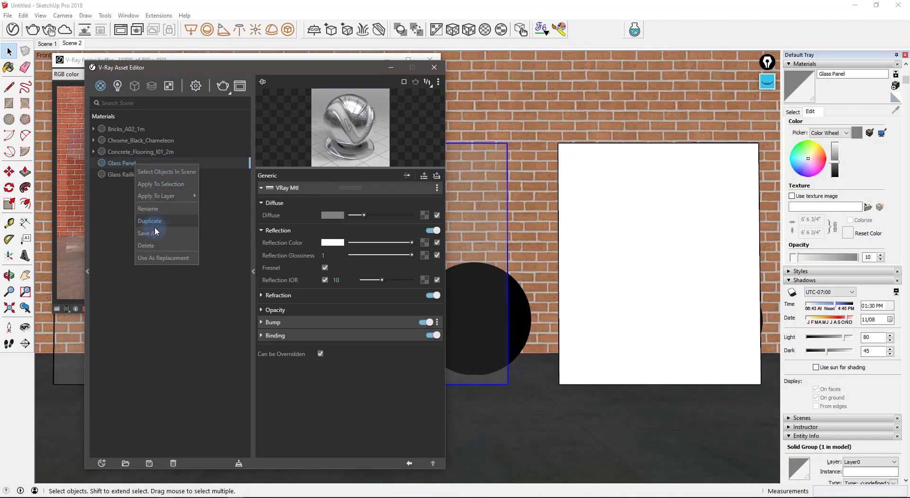
{"action": "left_click", "coordinate": [156, 222]}
{"action": "left_click", "coordinate": [148, 175]}
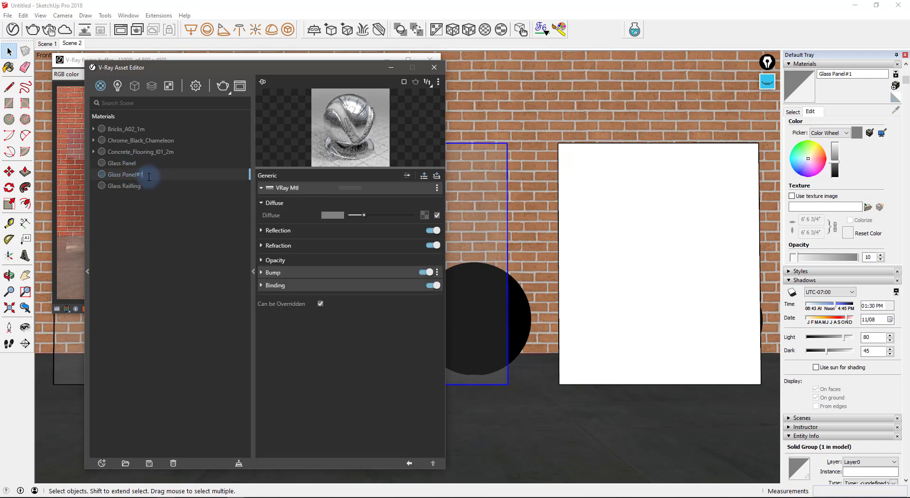
{"action": "left_click", "coordinate": [143, 236]}
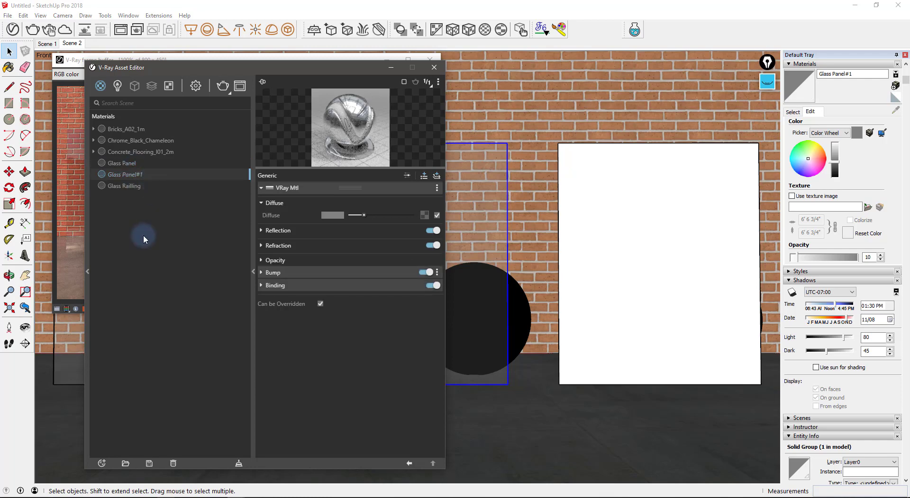
- Set Glass Panel#1 Reflection IOR to 50 and apply it to the right white panel
{"action": "left_click", "coordinate": [294, 230]}
{"action": "left_click", "coordinate": [324, 280]}
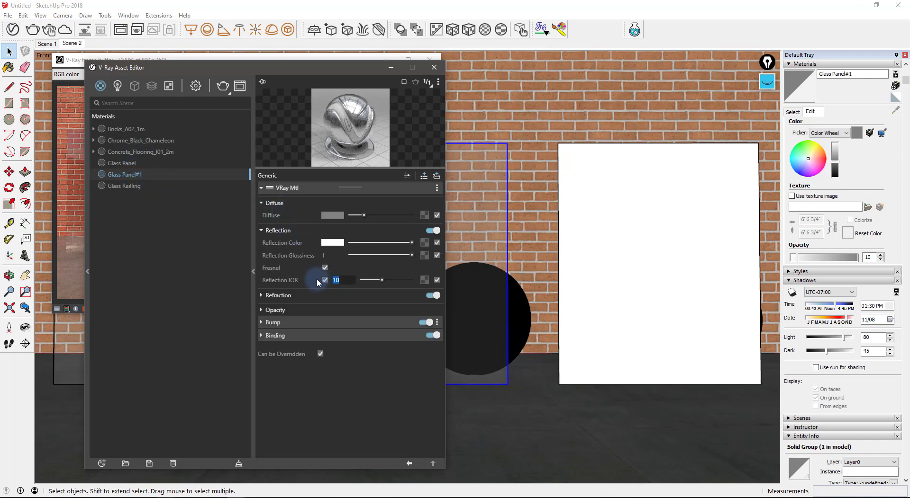
{"action": "type", "text": "50"}
{"action": "key", "text": "Return"}
{"action": "left_click", "coordinate": [622, 211]}
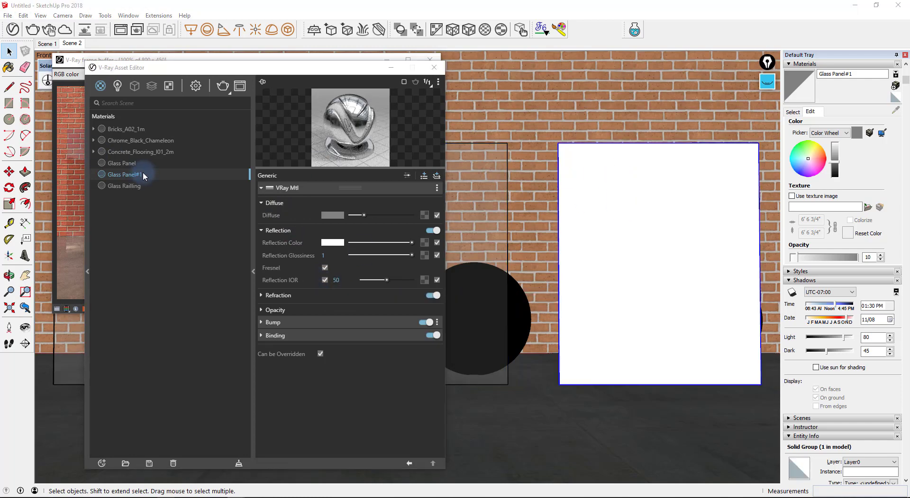
{"action": "right_click", "coordinate": [138, 174]}
{"action": "left_click", "coordinate": [163, 194]}
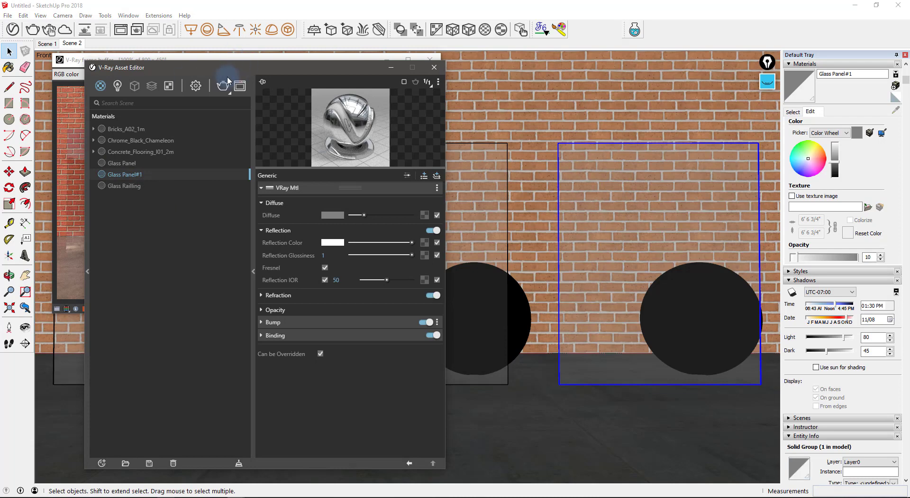
- Re-render the scene in the frame buffer and zoom in on the three glass panels
{"action": "left_click", "coordinate": [76, 163]}
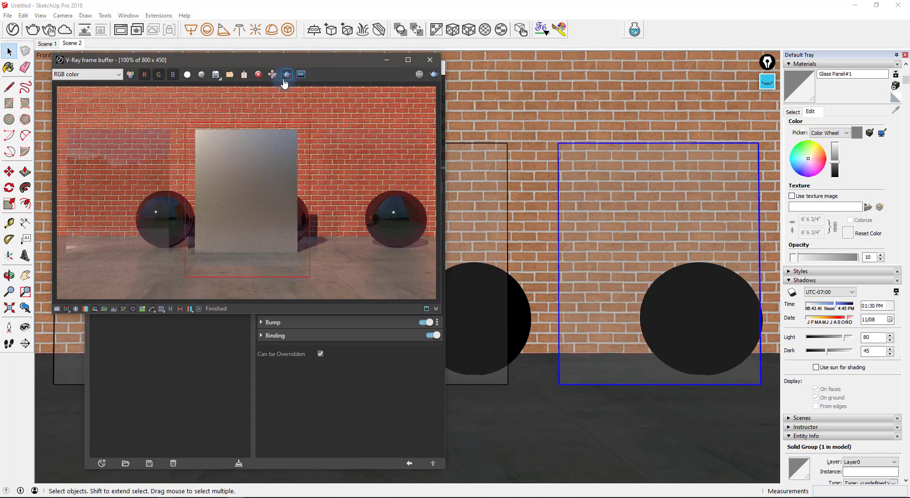
{"action": "left_click", "coordinate": [433, 74]}
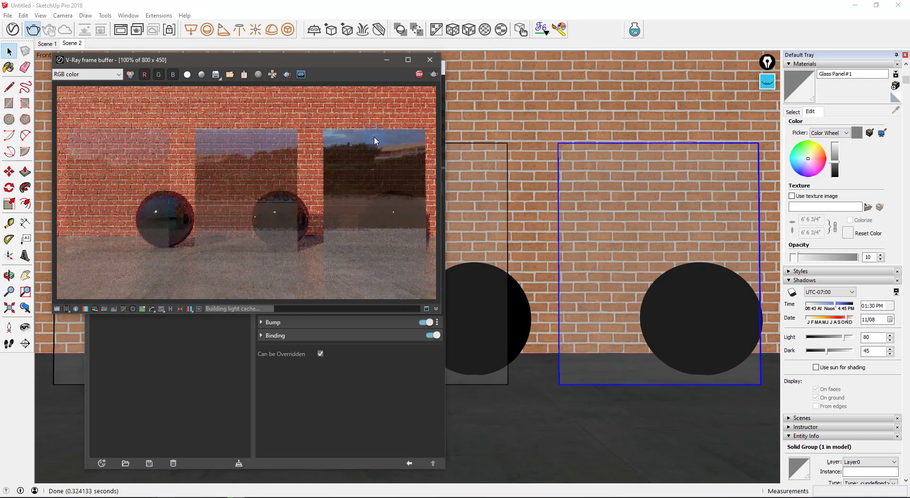
{"action": "scroll", "coordinate": [388, 164], "scroll_direction": "up", "scroll_amount": 1}
{"action": "middle_click_drag", "start_coordinate": [377, 164], "coordinate": [292, 165]}
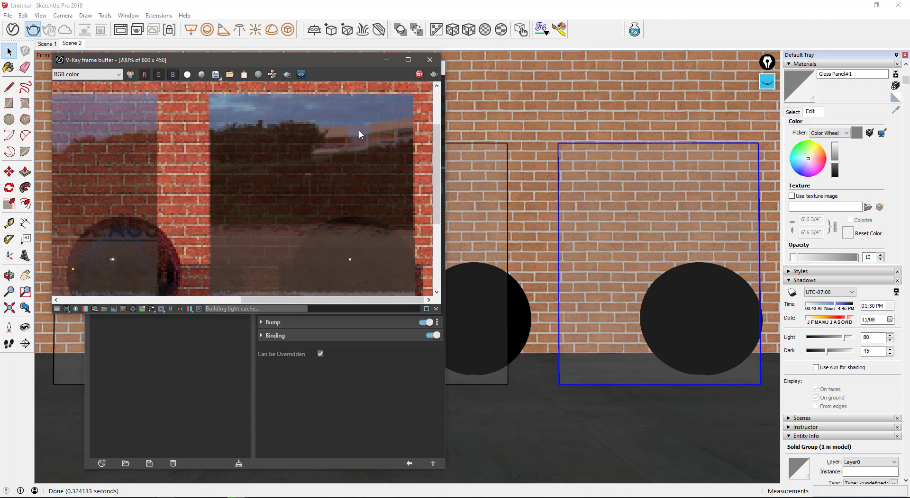
{"action": "middle_click_drag", "start_coordinate": [353, 134], "coordinate": [338, 141]}
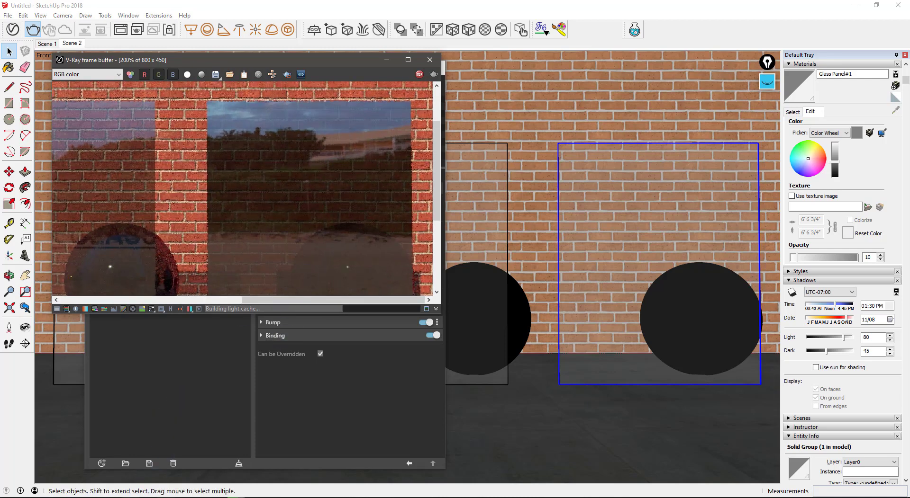
{"action": "key", "text": "alt+Tab"}
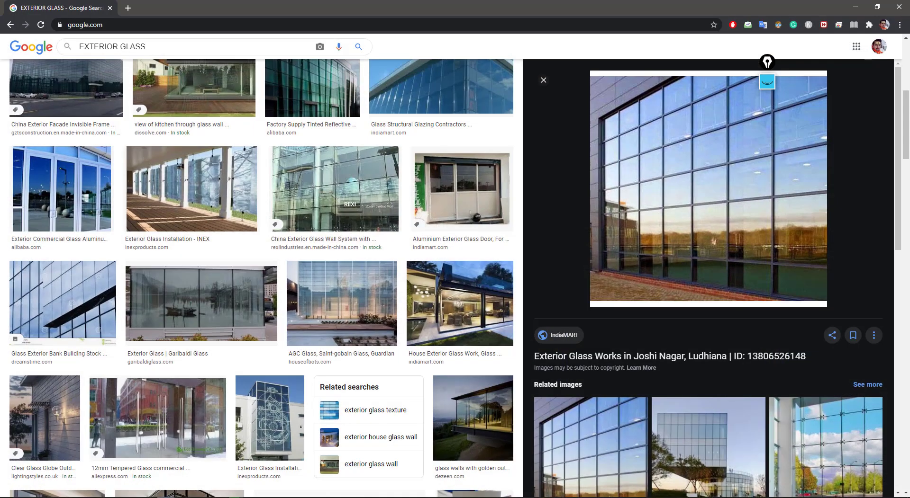
- Circle details on the exterior glass reference photos in pink, then clear all the marks
{"action": "key", "text": "alt+Tab"}
{"action": "key", "text": "alt+Tab"}
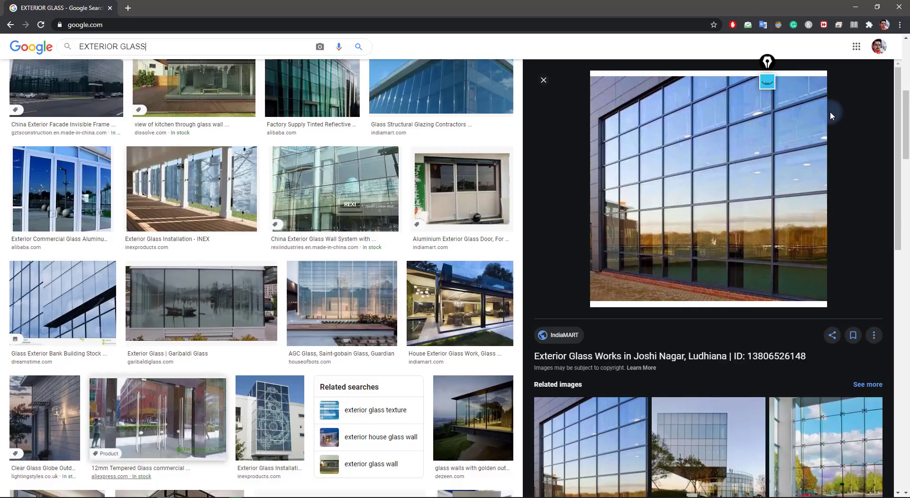
{"action": "left_click", "coordinate": [767, 82]}
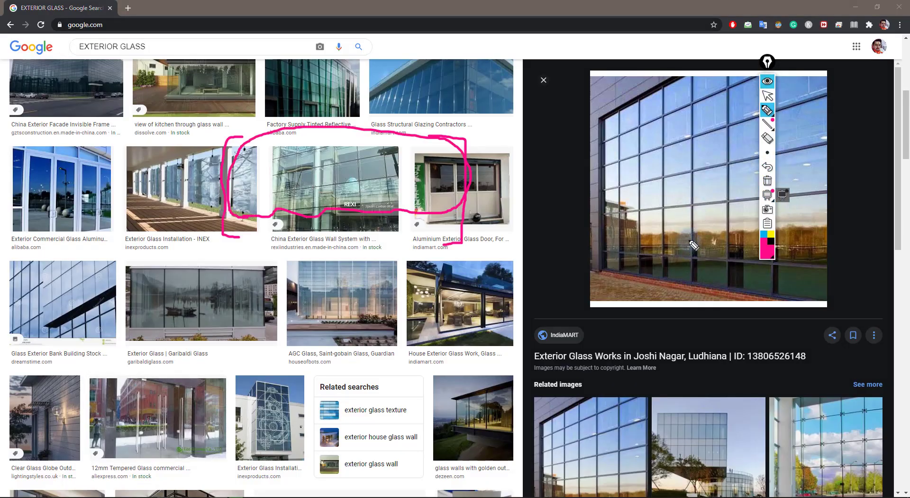
{"action": "mouse_move", "coordinate": [686, 237]}
{"action": "left_mouse_down"}
{"action": "mouse_move", "coordinate": [730, 246]}
{"action": "mouse_move", "coordinate": [688, 229]}
{"action": "left_mouse_up"}
{"action": "mouse_move", "coordinate": [800, 162]}
{"action": "left_mouse_down"}
{"action": "mouse_move", "coordinate": [830, 134]}
{"action": "mouse_move", "coordinate": [824, 146]}
{"action": "mouse_move", "coordinate": [816, 137]}
{"action": "left_mouse_up"}
{"action": "mouse_move", "coordinate": [682, 128]}
{"action": "left_mouse_down"}
{"action": "mouse_move", "coordinate": [699, 144]}
{"action": "mouse_move", "coordinate": [688, 135]}
{"action": "left_mouse_up"}
{"action": "left_click", "coordinate": [767, 81]}
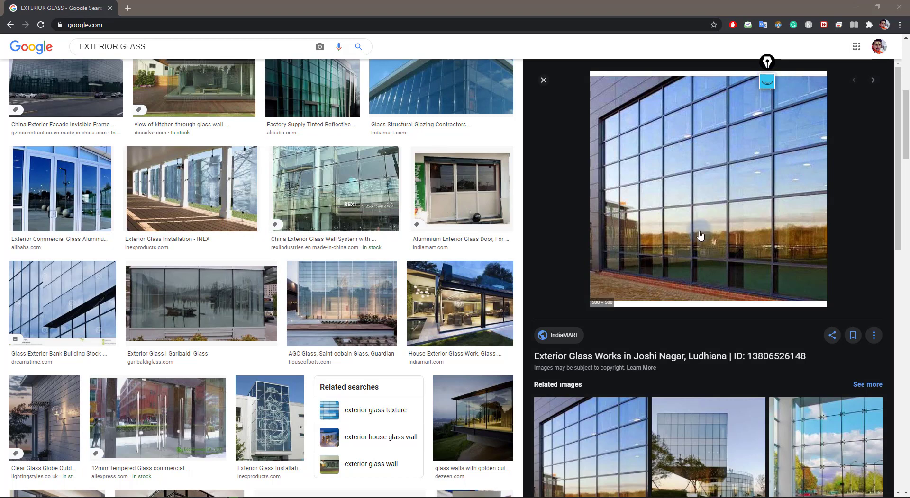
{"action": "left_click_drag", "start_coordinate": [767, 63], "coordinate": [823, 46]}
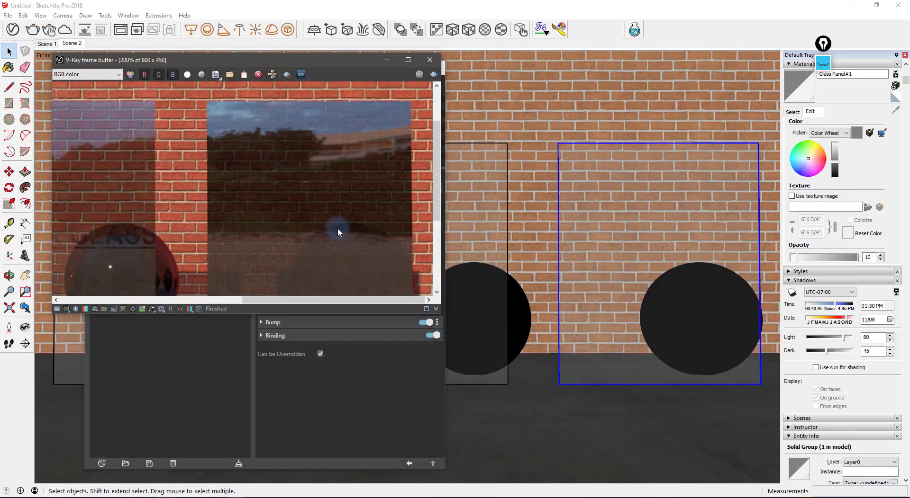
- Zoom the frame buffer back out to view the full render of the three glass panels
{"action": "scroll", "coordinate": [337, 231], "scroll_direction": "down", "scroll_amount": 1}
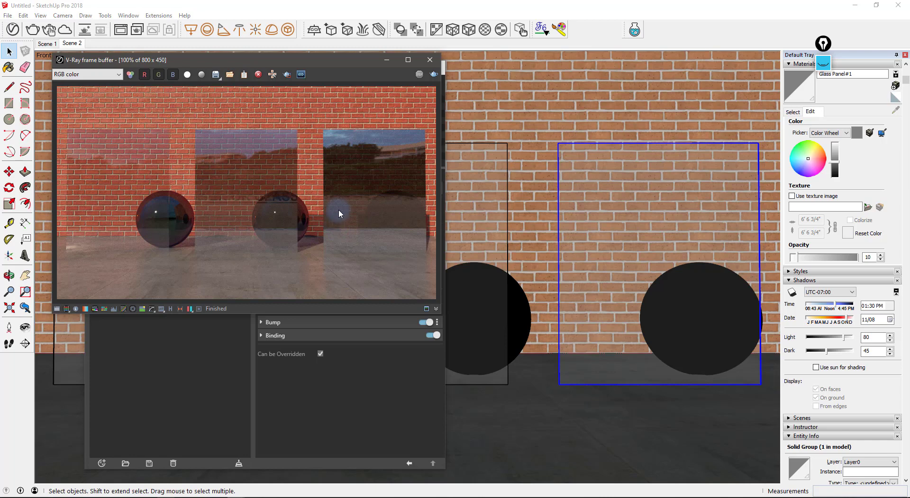
{"action": "left_click", "coordinate": [870, 497]}
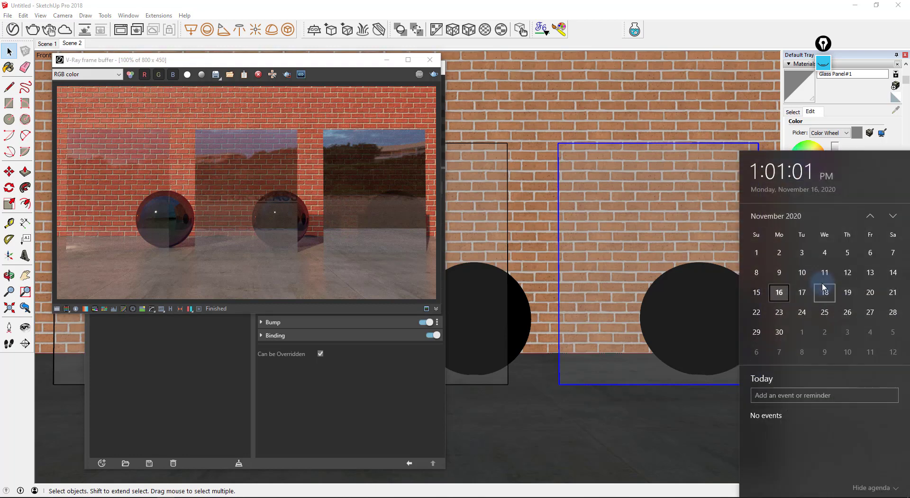
{"action": "left_click", "coordinate": [160, 144]}
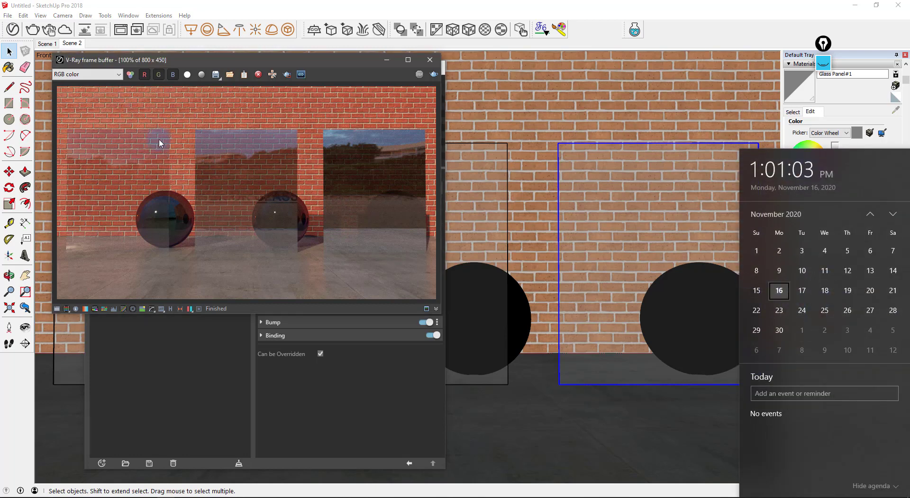